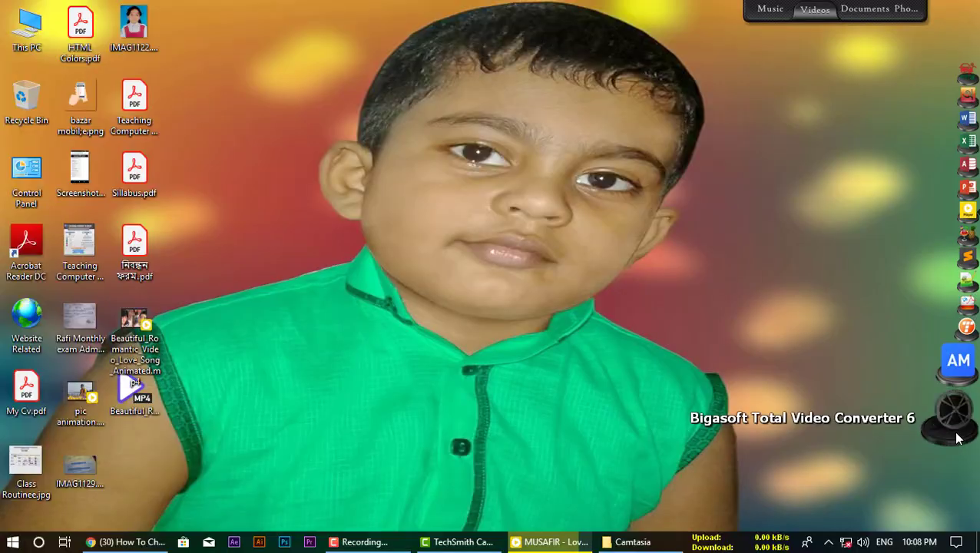
Launch Bigasoft Total Video Converter 6
left_click(950, 435)
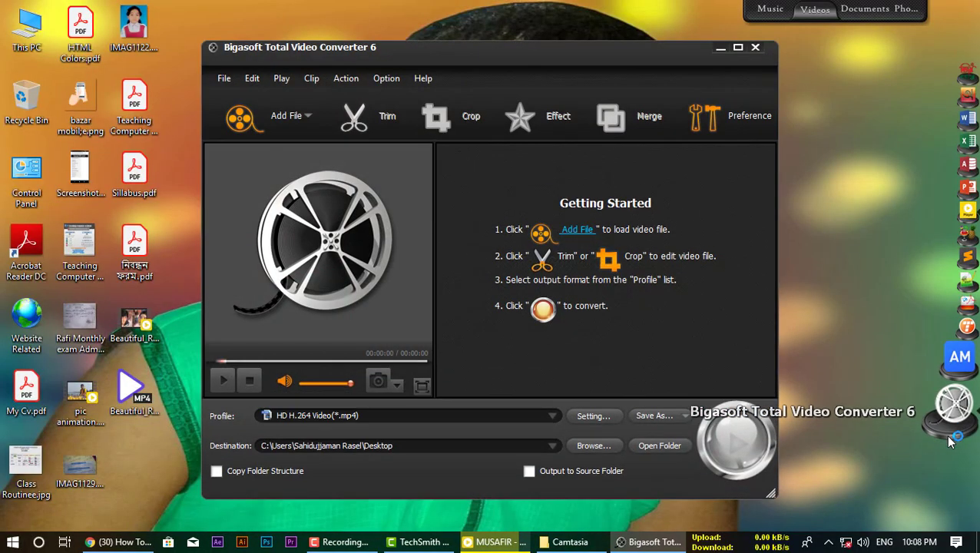
mouse_move(950, 440)
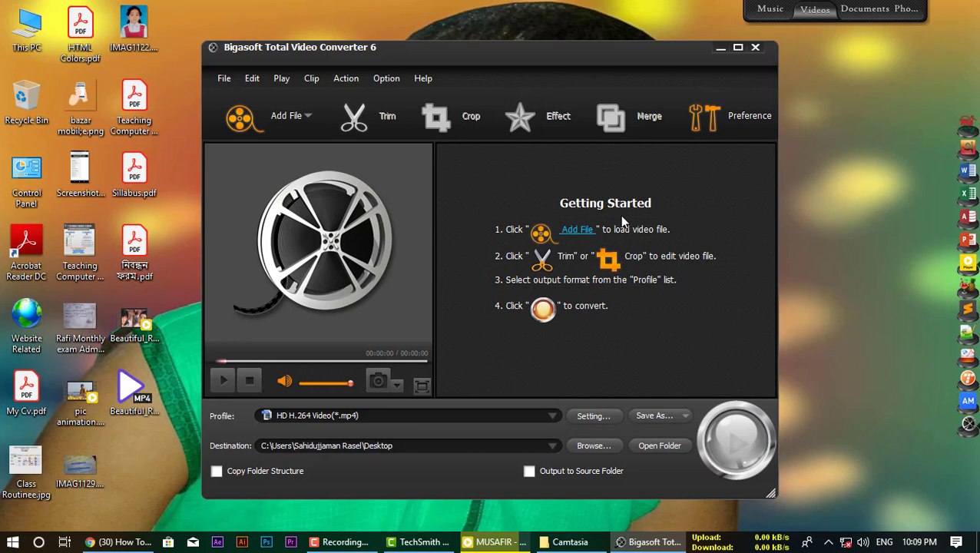
left_click(581, 234)
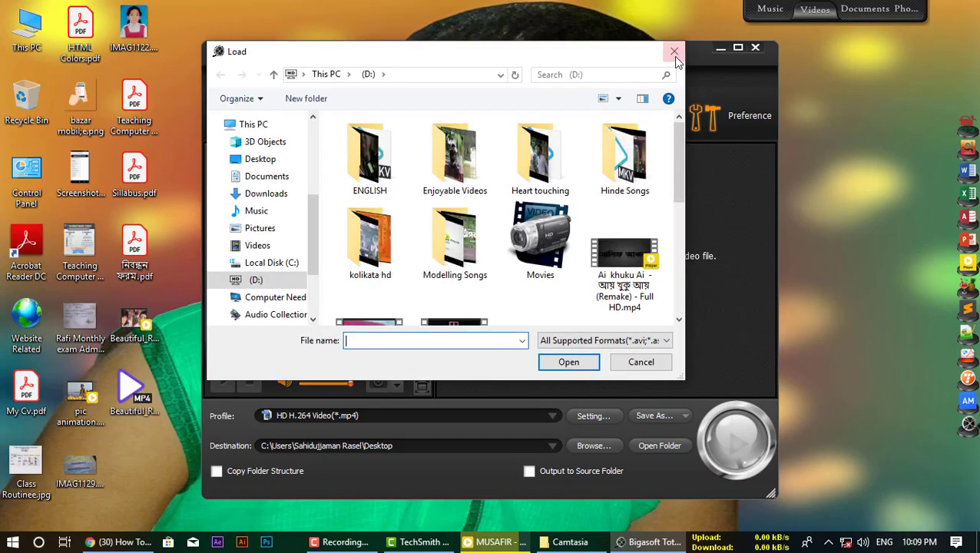
left_click(673, 51)
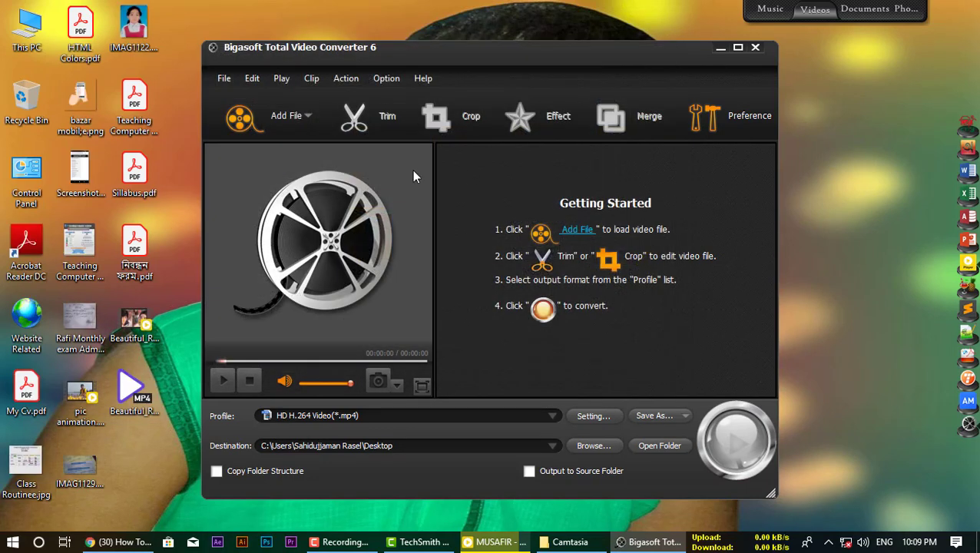
left_click(278, 121)
left_click(673, 51)
Add Beautiful_Romantic_Video_Love_Song_Animated.mp4 from the D: drive to the conversion list
left_click(225, 80)
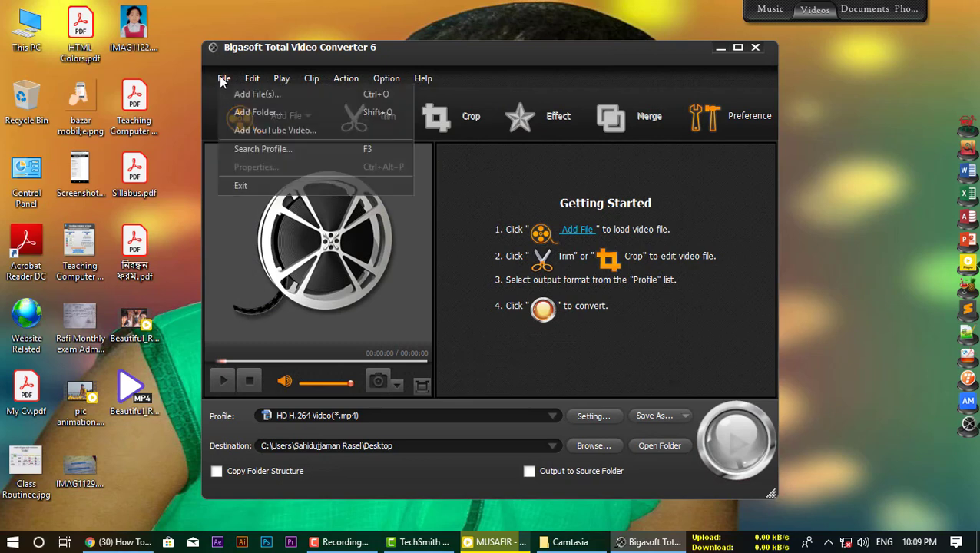
left_click(651, 114)
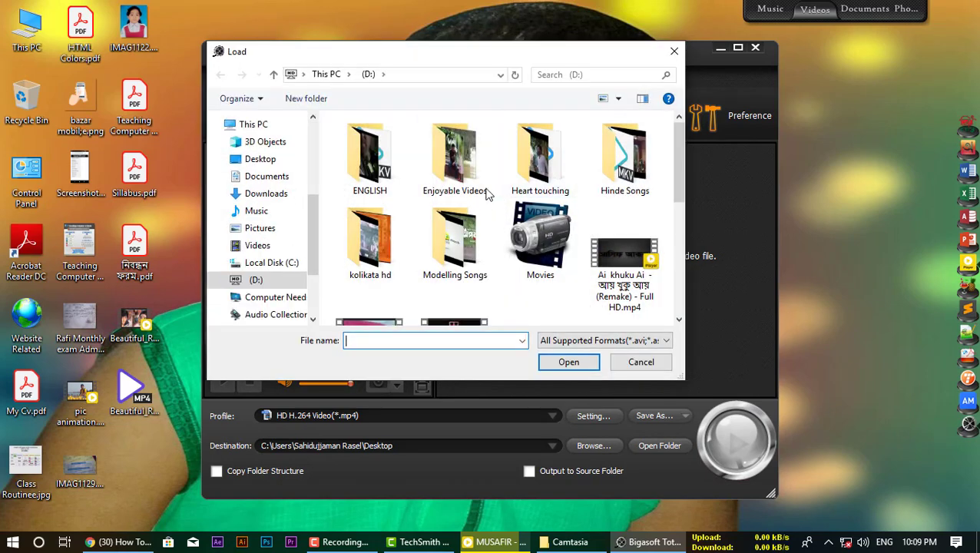
scroll(491, 245, "down", 2)
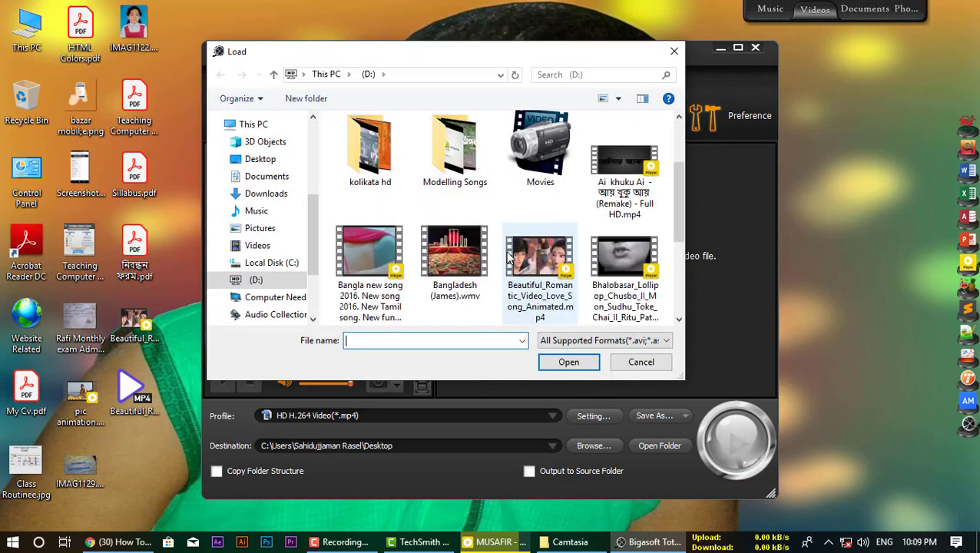
left_click(549, 271)
left_click(562, 366)
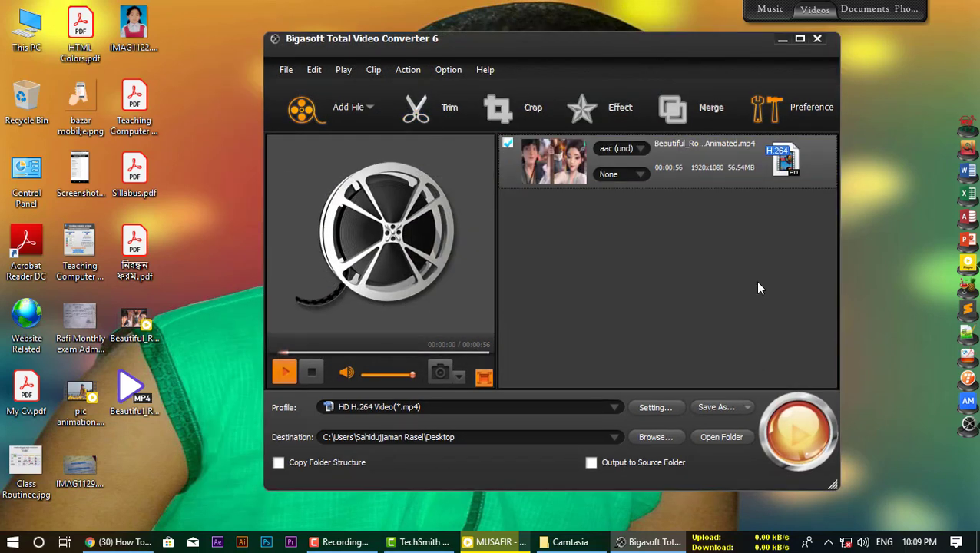
left_click(784, 169)
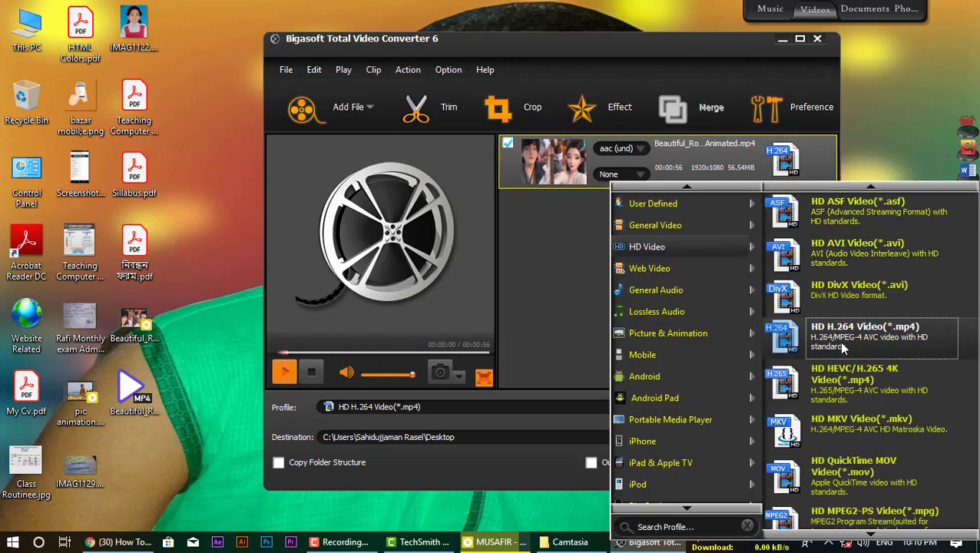
mouse_move(647, 264)
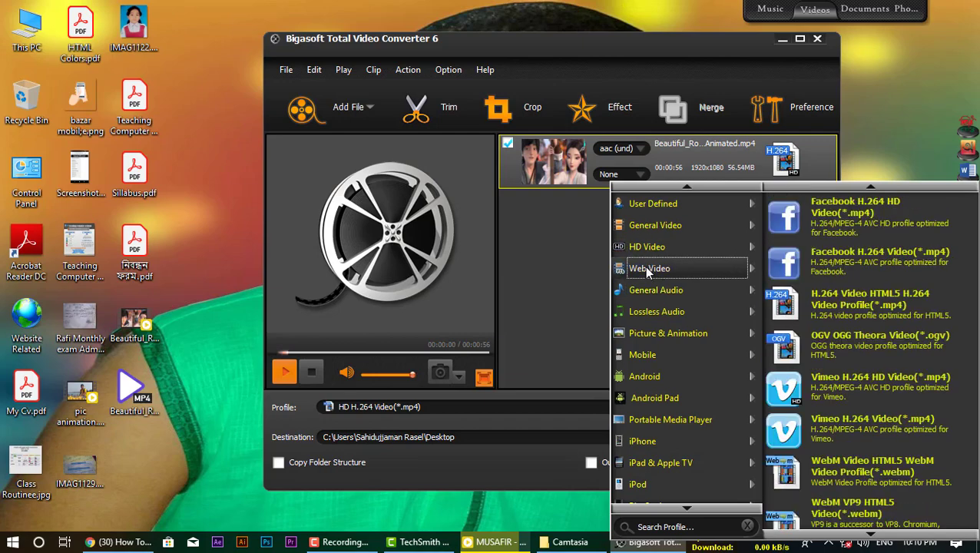
mouse_move(673, 399)
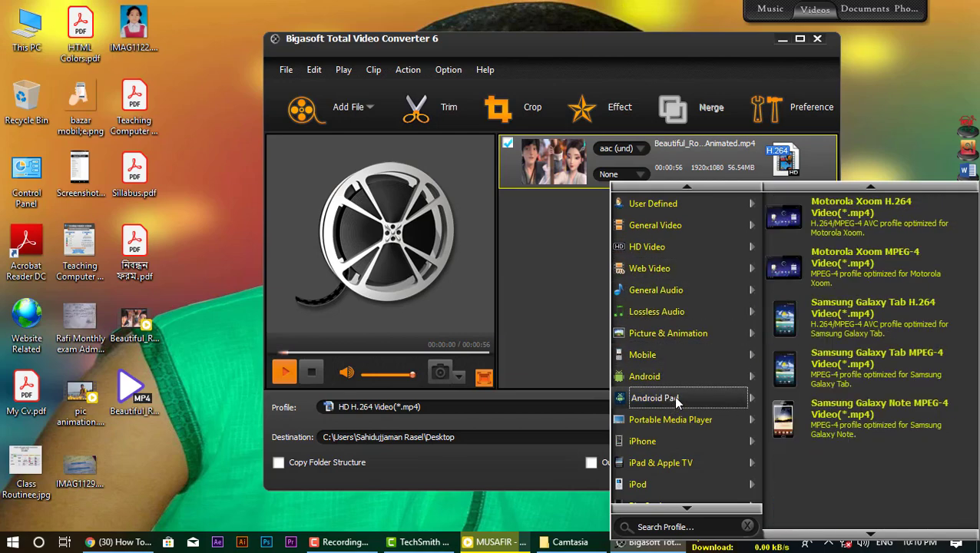
left_click(574, 246)
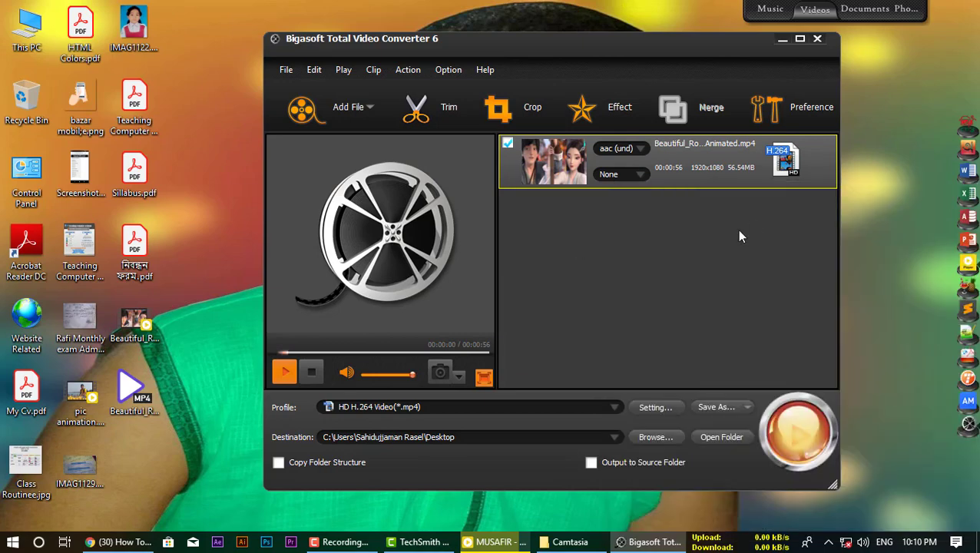
Set the added video's output profile to MP3 MPEG Layer-3 Audio (*.mp3) from the General Audio formats
left_click(769, 169)
mouse_move(636, 293)
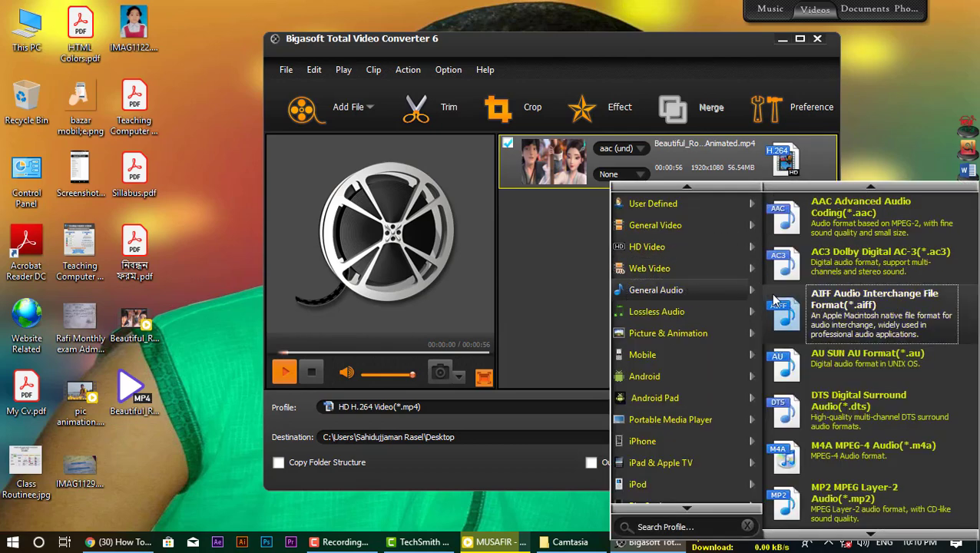
scroll(877, 403, "down", 4)
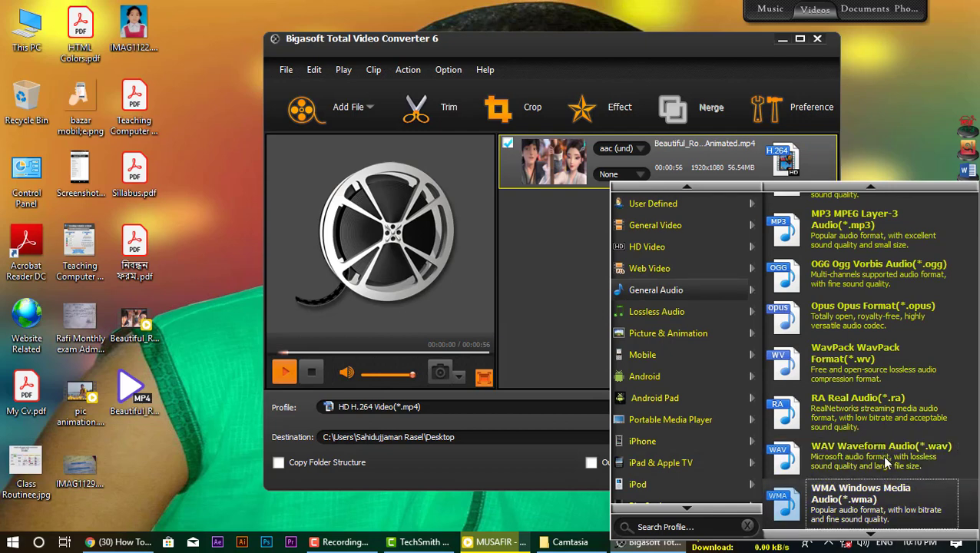
scroll(886, 415, "up", 3)
scroll(891, 418, "up", 1)
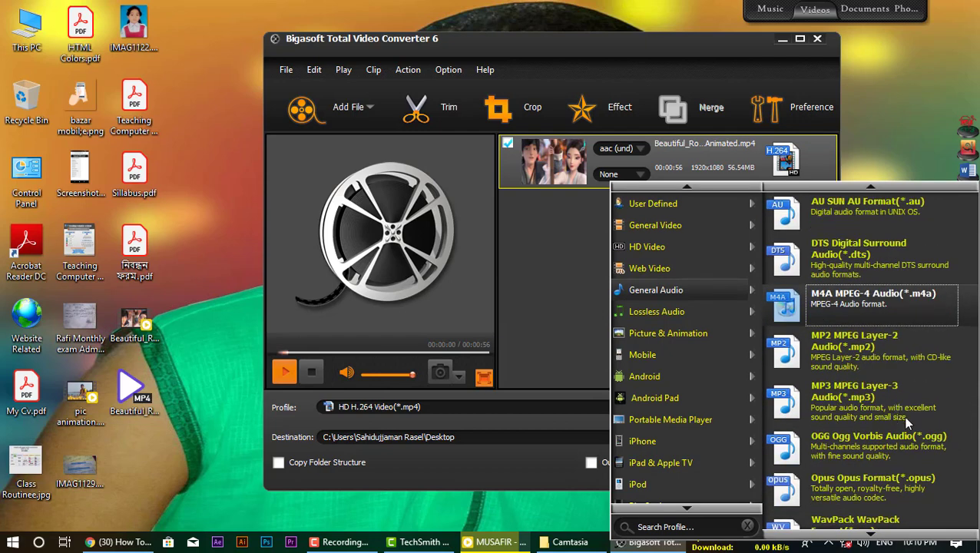
left_click(907, 420)
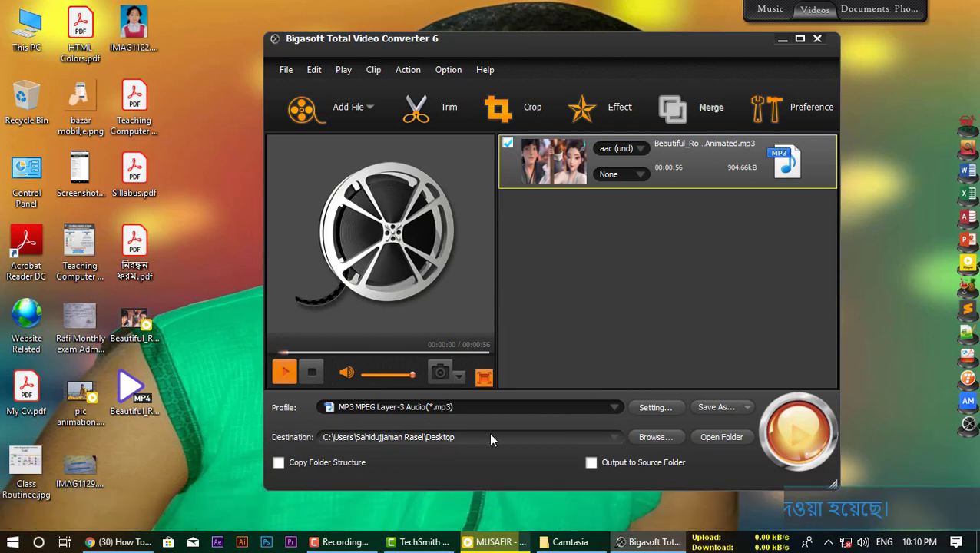
Choose the Desktop as the output folder and convert the video to MP3, closing the output folder window when done
left_click(658, 435)
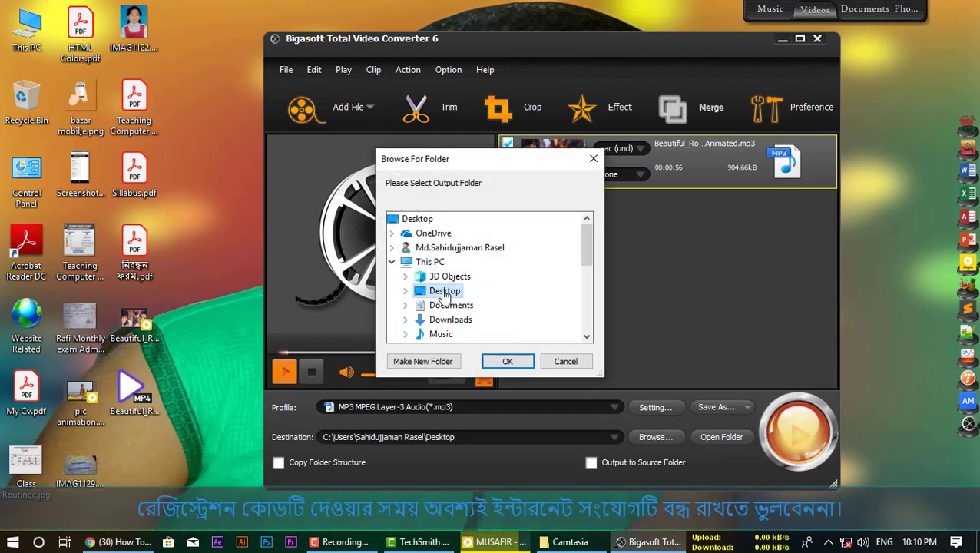
double_click(445, 290)
left_click(507, 361)
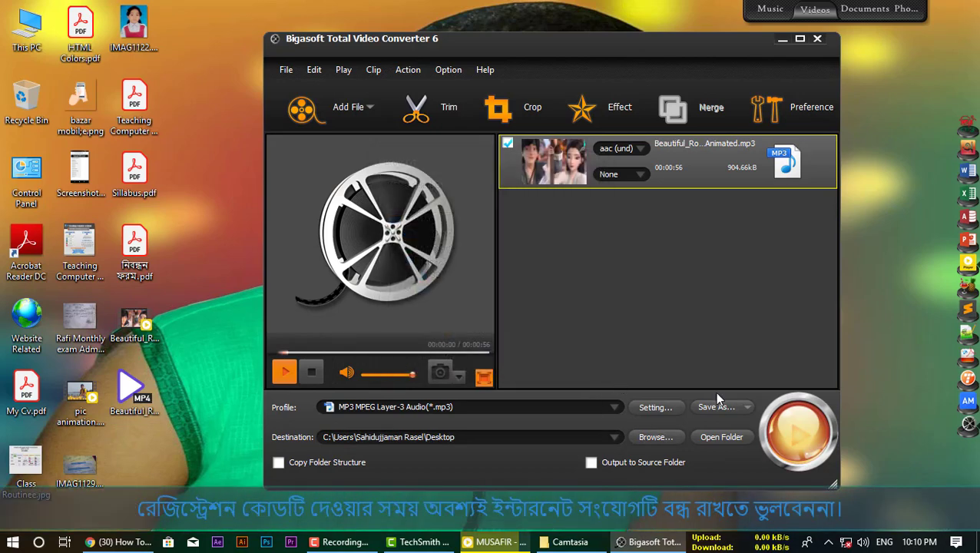
left_click(771, 425)
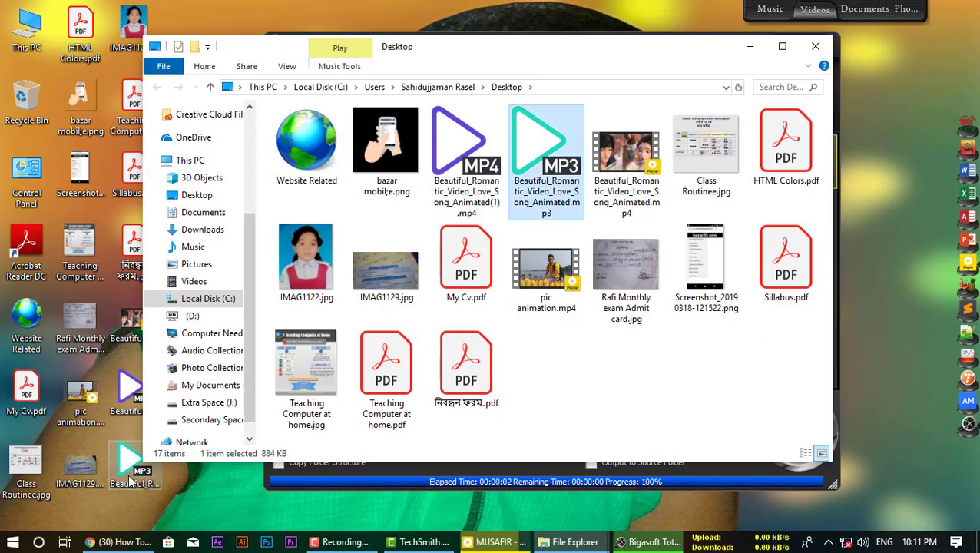
left_click(816, 46)
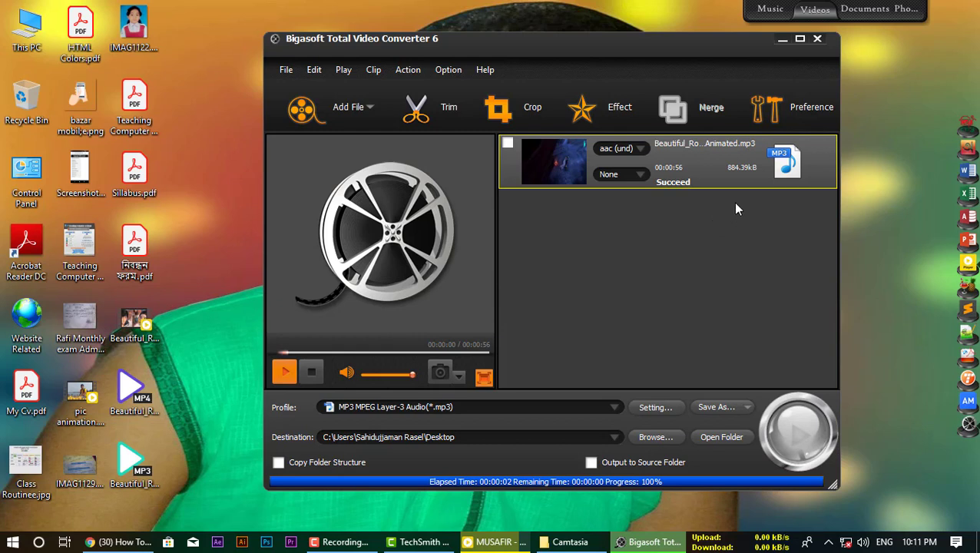
Change the file's output profile to HD MPEG-4 Video (*.mp4) from the HD Video formats
mouse_move(782, 182)
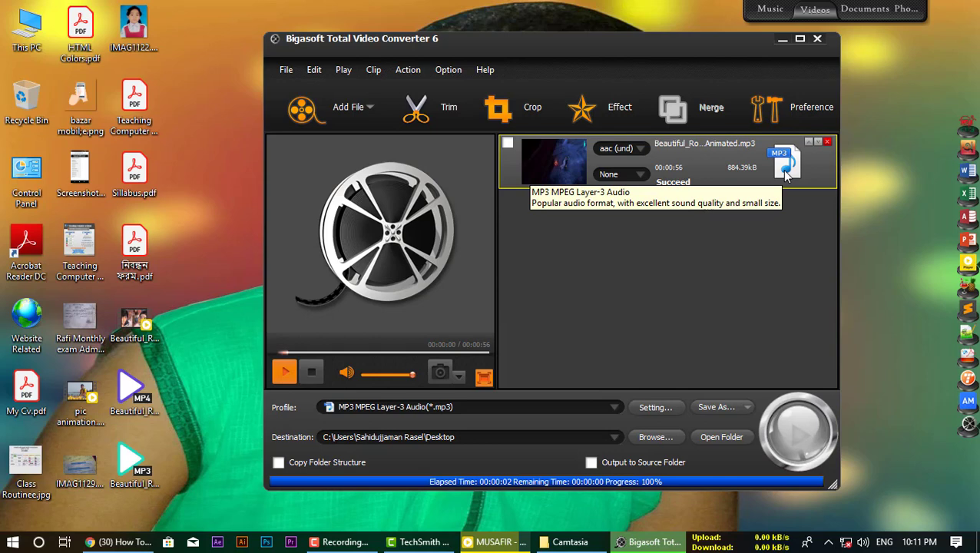
left_click(785, 177)
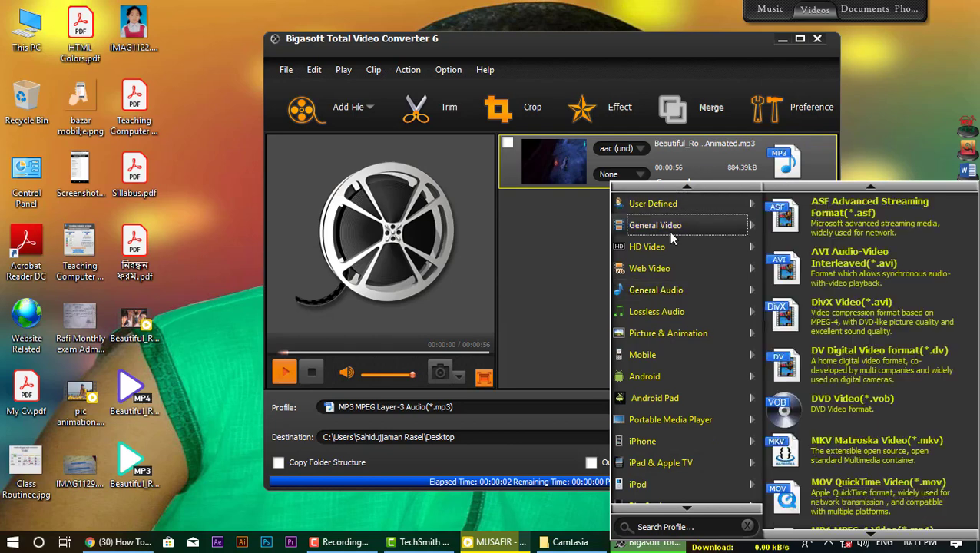
mouse_move(653, 246)
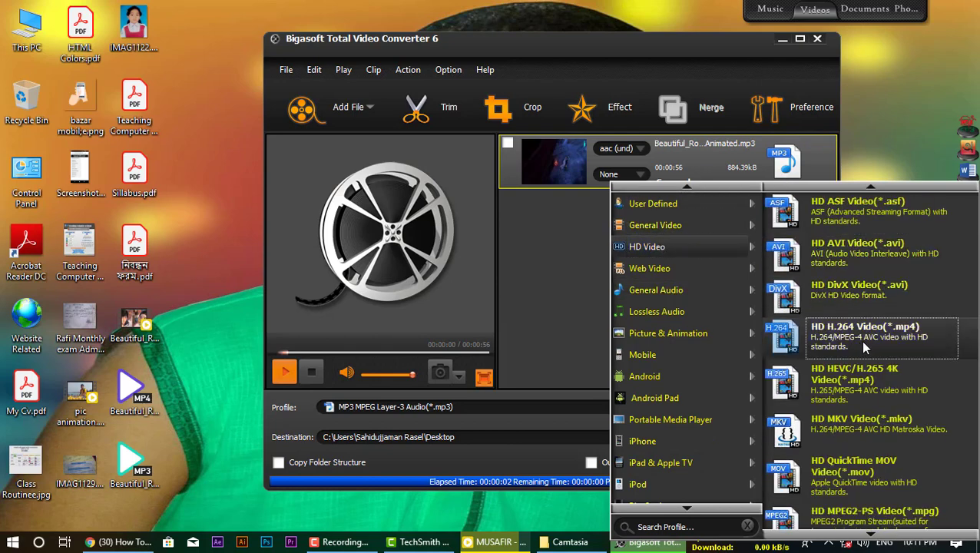
scroll(895, 453, "down", 3)
scroll(895, 463, "down", 1)
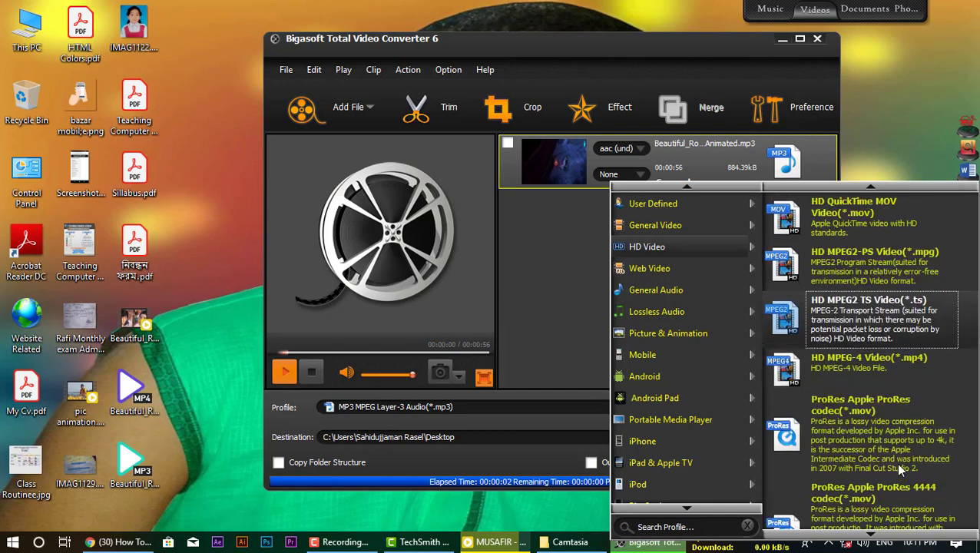
left_click(876, 369)
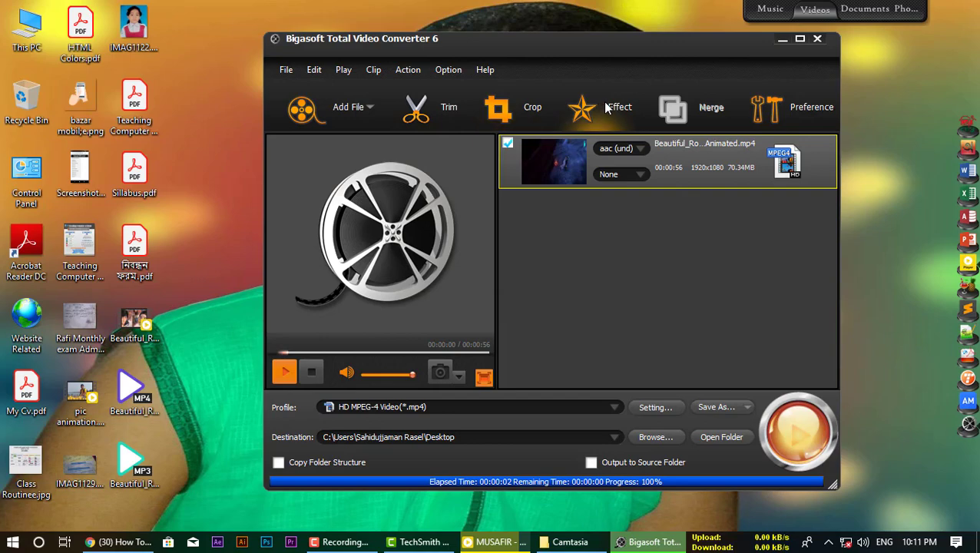
Open the video for trimming, briefly play its preview, and stop playback
left_click(438, 115)
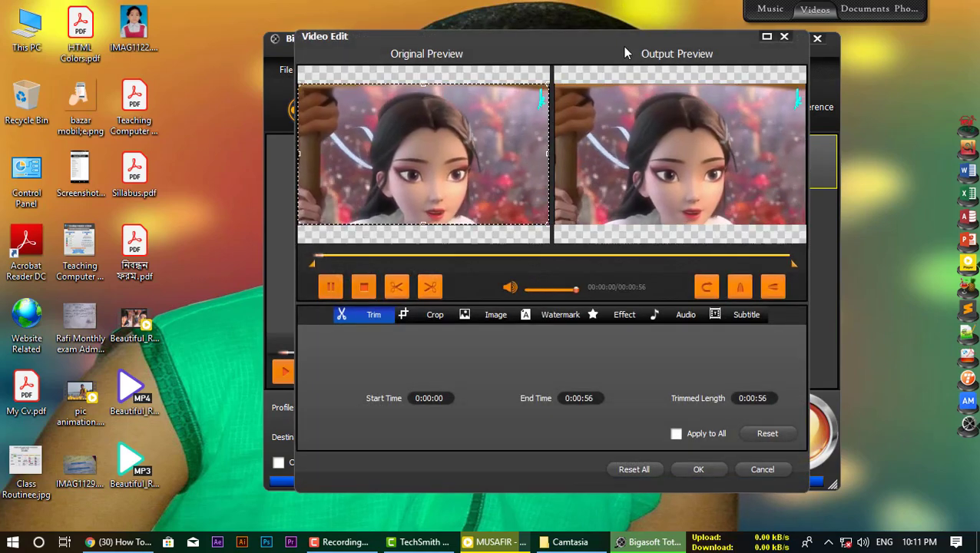
left_click_drag(624, 52, 476, 86)
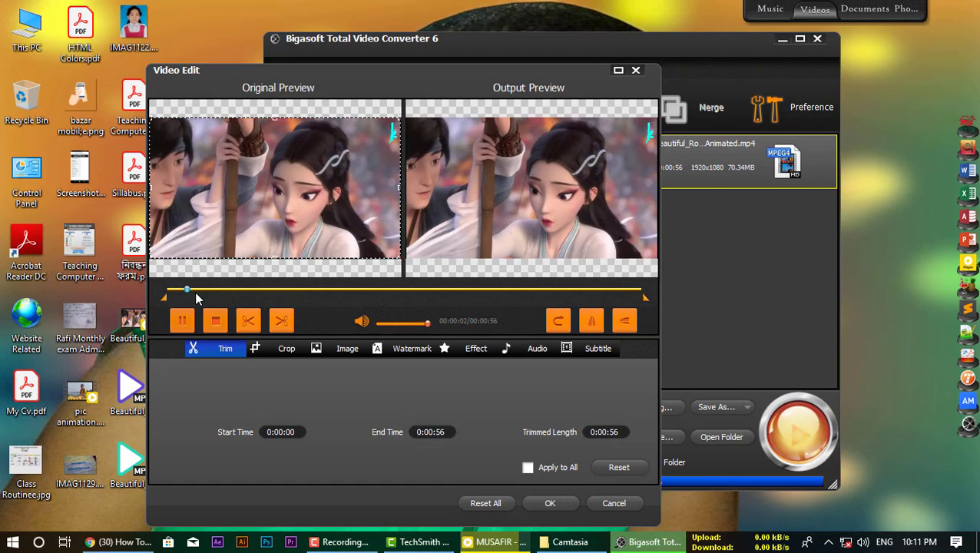
left_click(185, 326)
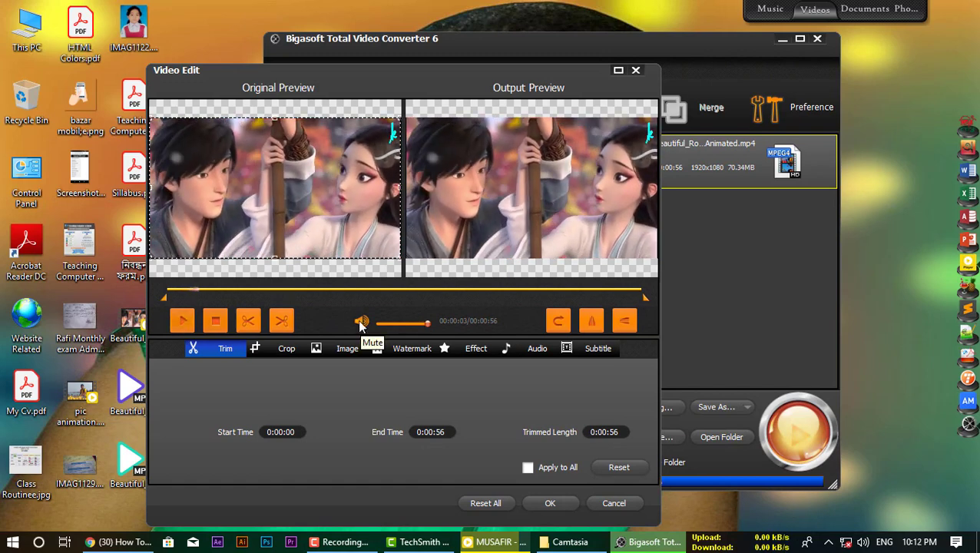
left_click(362, 325)
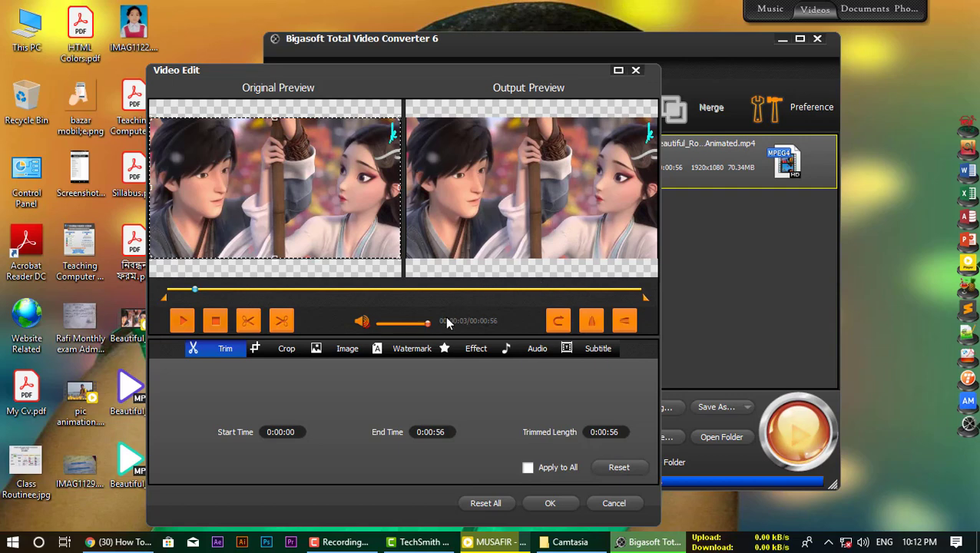
left_click(189, 324)
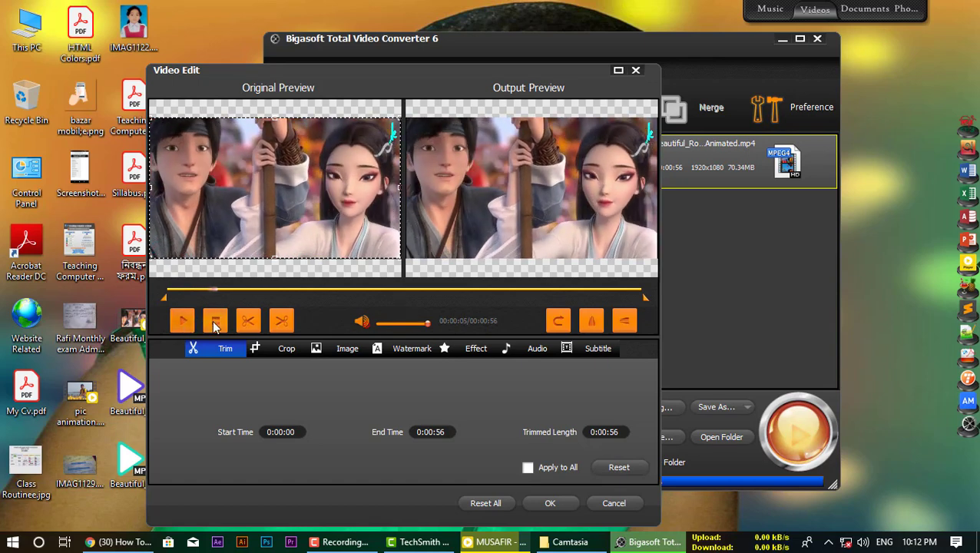
left_click(216, 326)
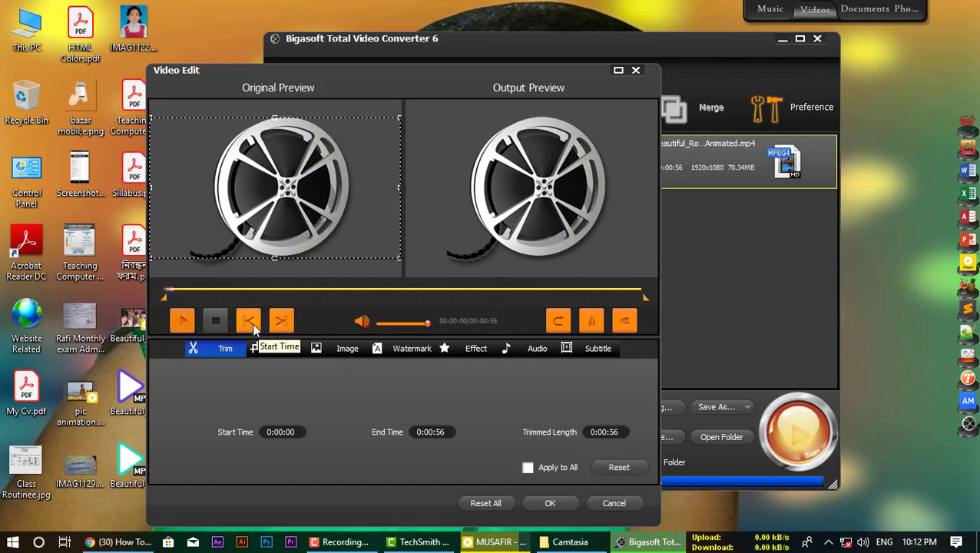
Trim the clip during preview playback, setting the start time to 0:00:06 and the end time to 0:00:29
left_click(182, 321)
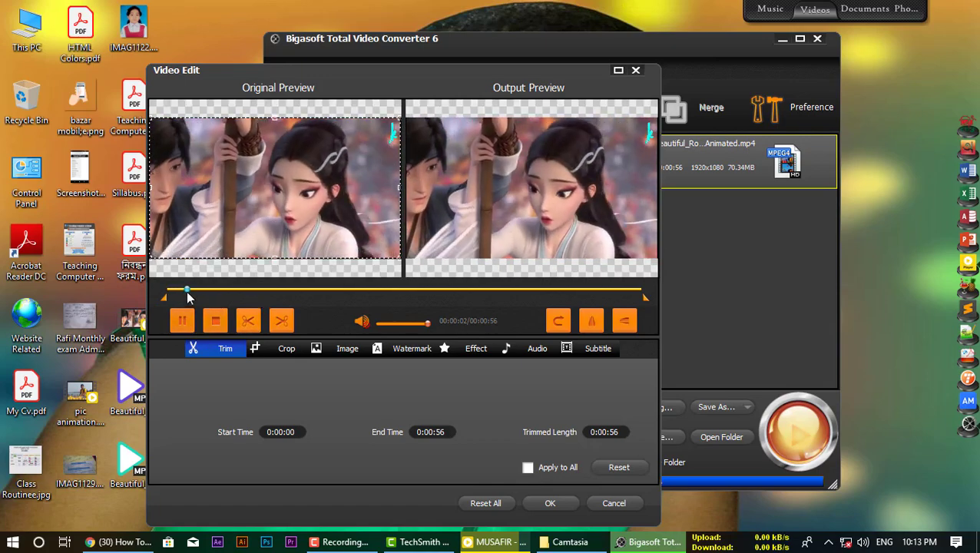
left_click(248, 321)
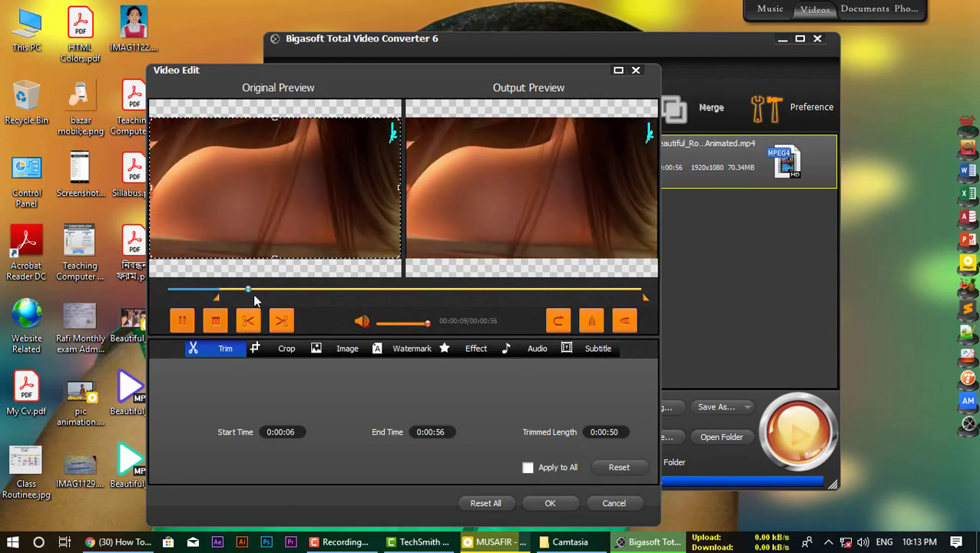
left_click_drag(250, 290, 417, 296)
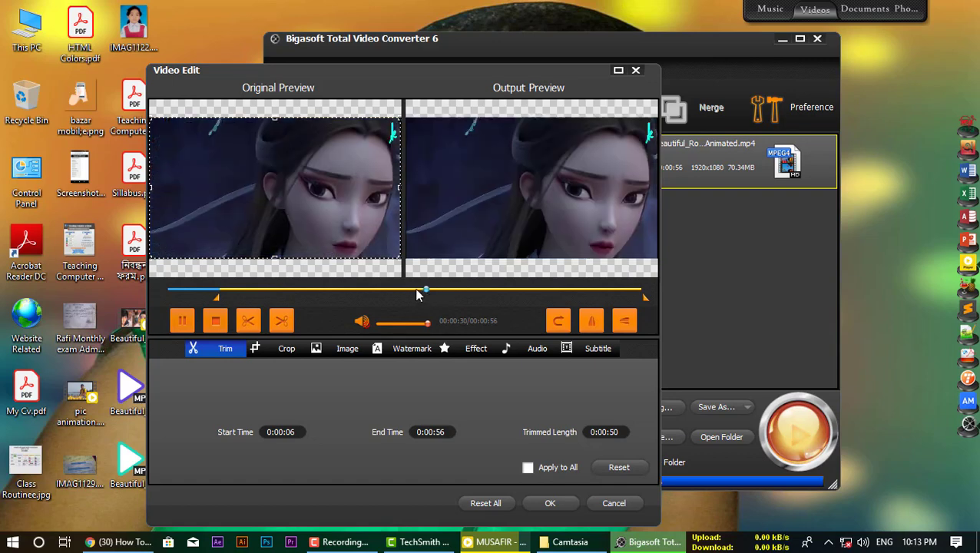
left_click(283, 323)
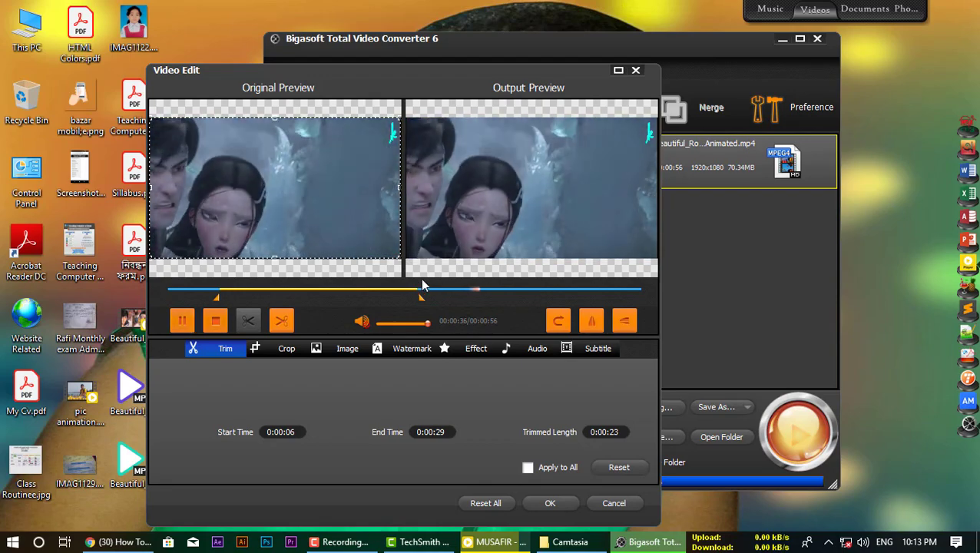
Apply the trim settings and briefly play the trimmed clip in the main window's preview, pausing it when done
left_click(550, 503)
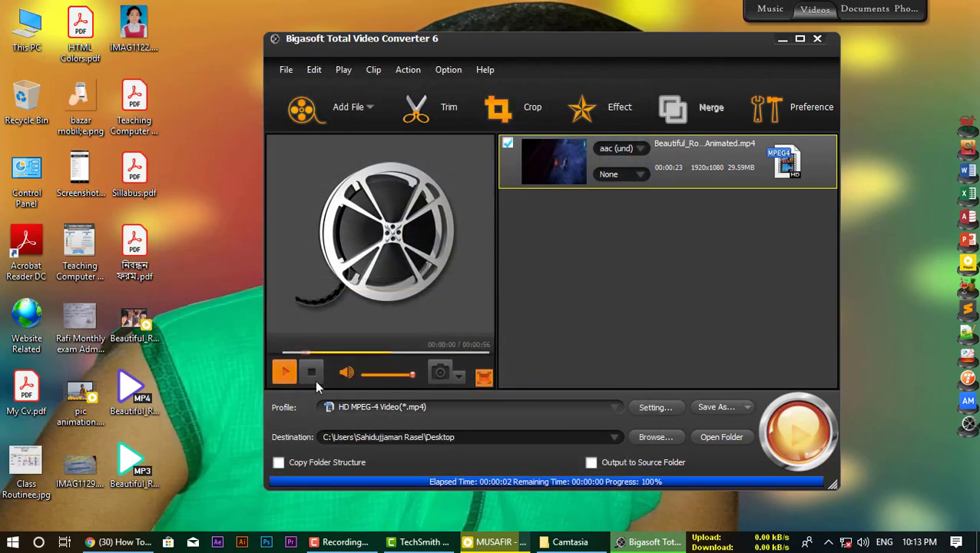
left_click(285, 374)
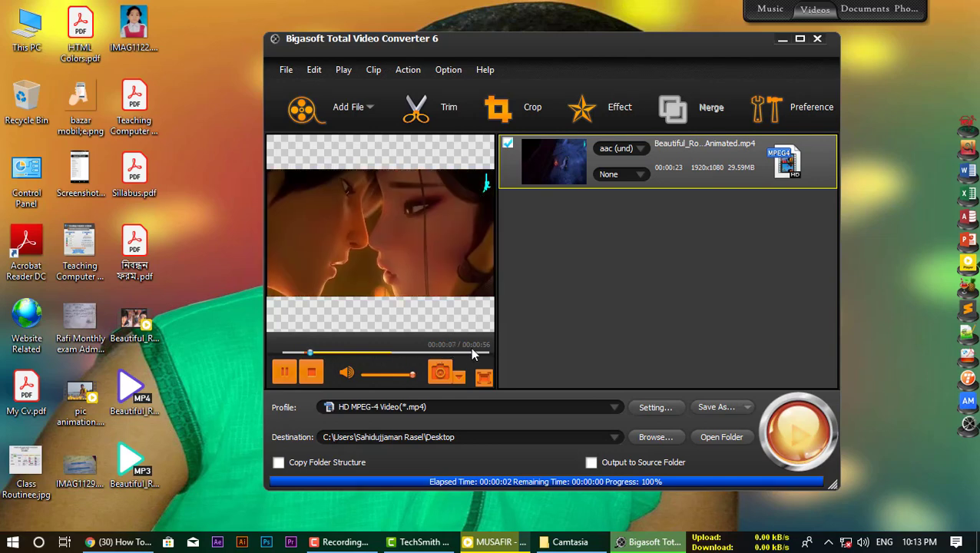
left_click(282, 377)
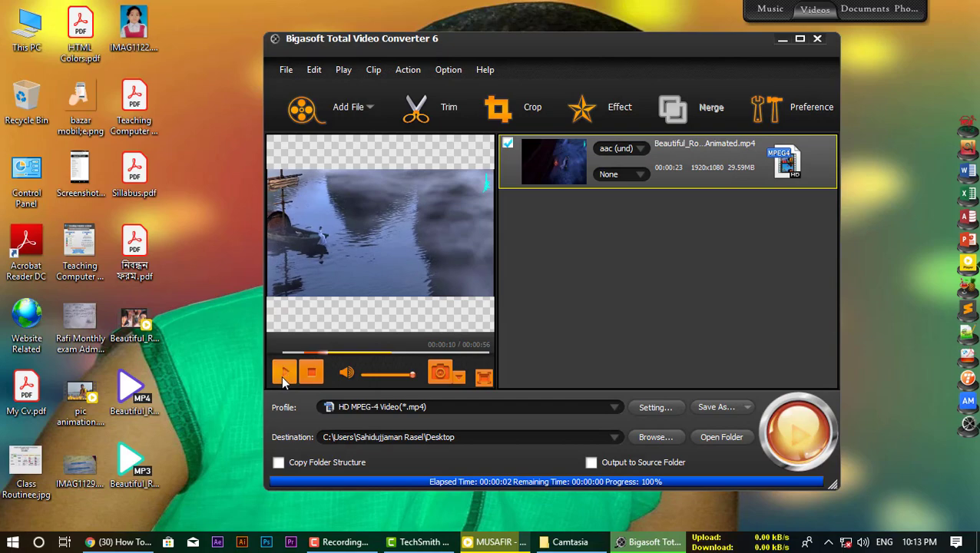
Reopen the video for editing, pause its preview, and show the crop settings
left_click(485, 109)
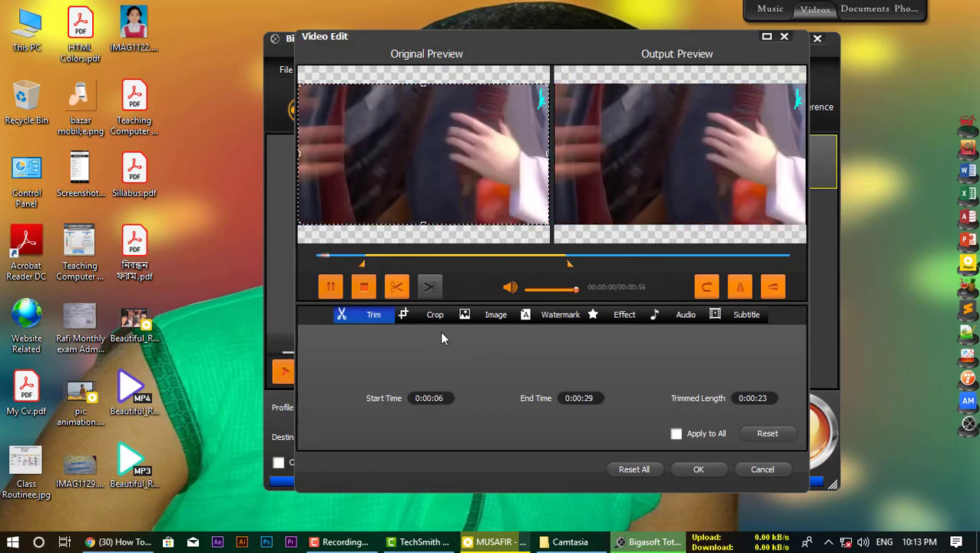
left_click_drag(557, 48, 397, 68)
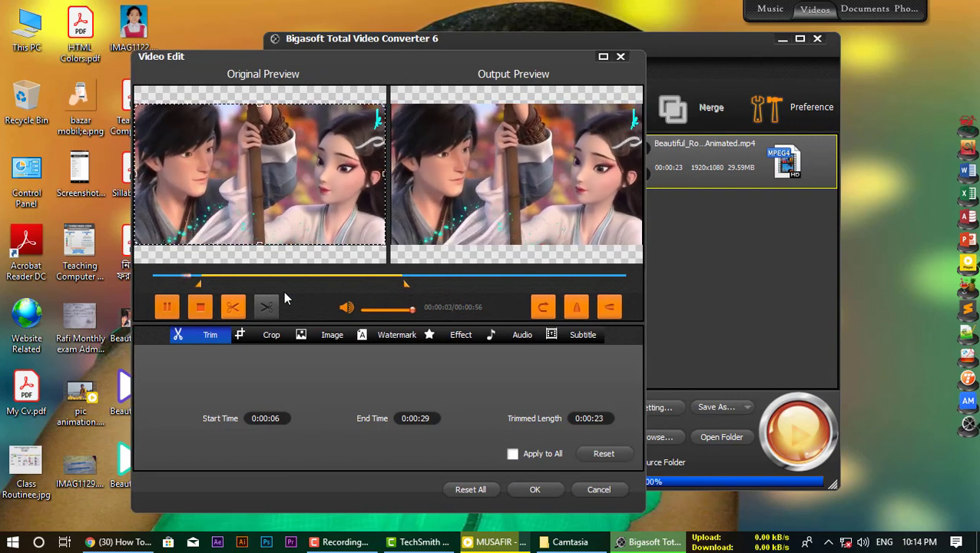
left_click(168, 307)
left_click(273, 338)
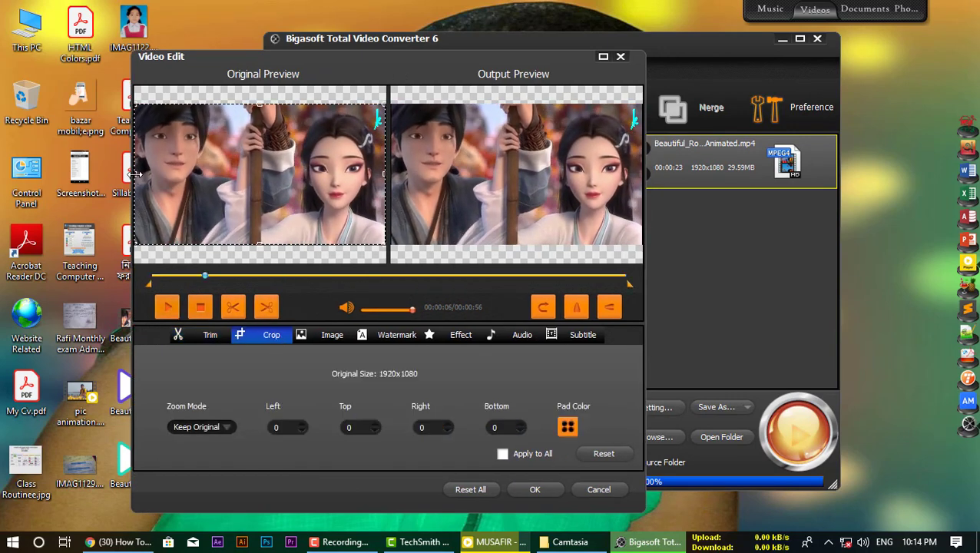
Try cropping the frame by about 515 left and 202 right, play the preview, and readjust to about 5 left and 510 right
left_click_drag(134, 173, 203, 175)
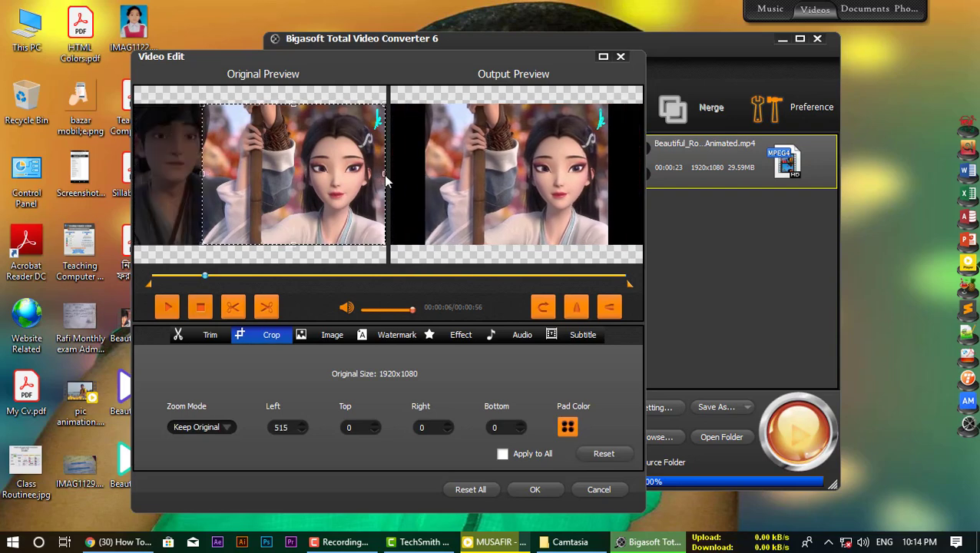
left_click_drag(386, 181, 359, 181)
left_click(168, 307)
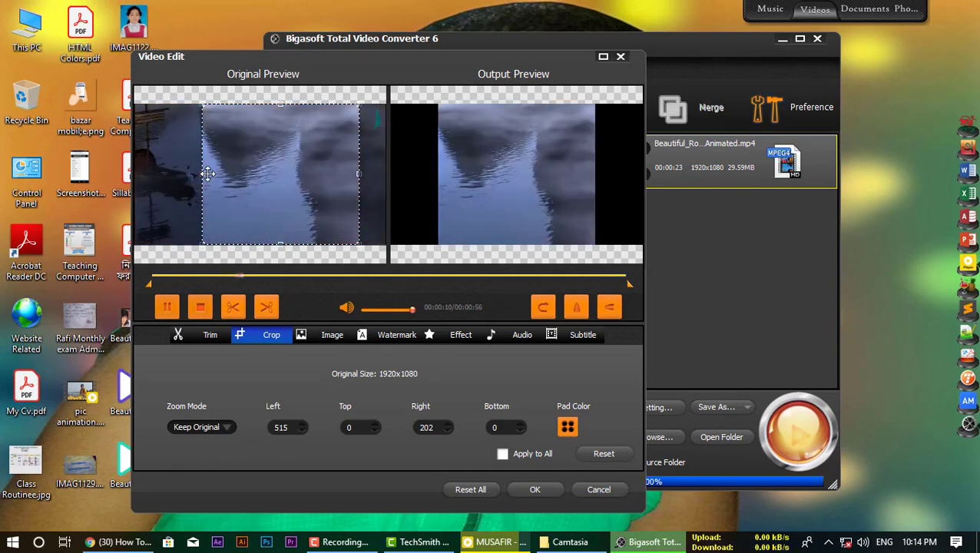
left_click_drag(203, 174, 135, 181)
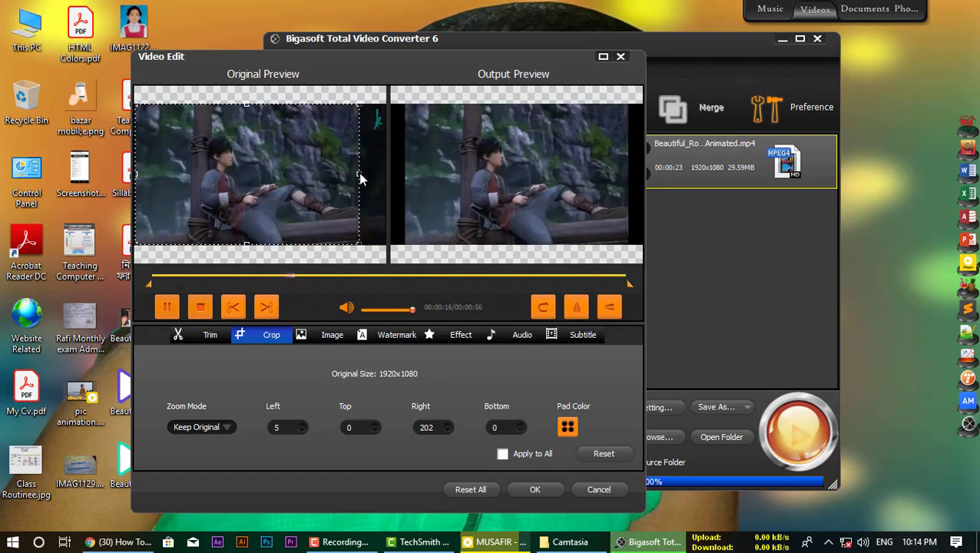
left_click_drag(359, 174, 318, 173)
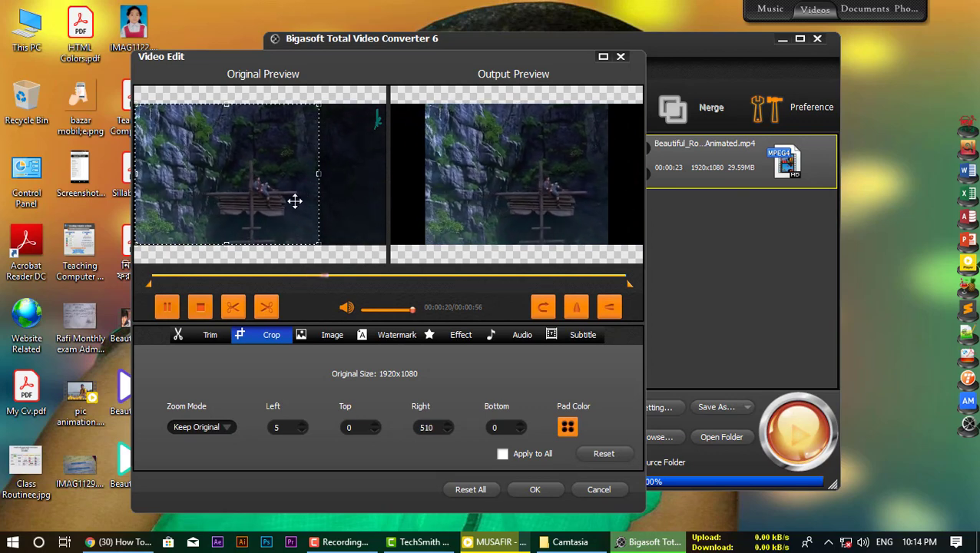
Widen the crop area to almost the full frame and raise the video's saturation in the image settings
left_click(319, 335)
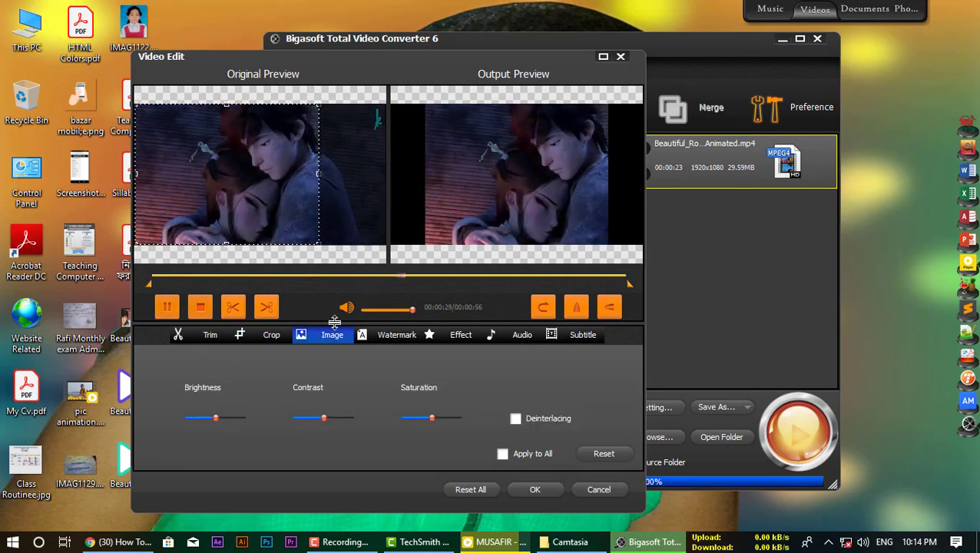
left_click_drag(313, 175, 428, 339)
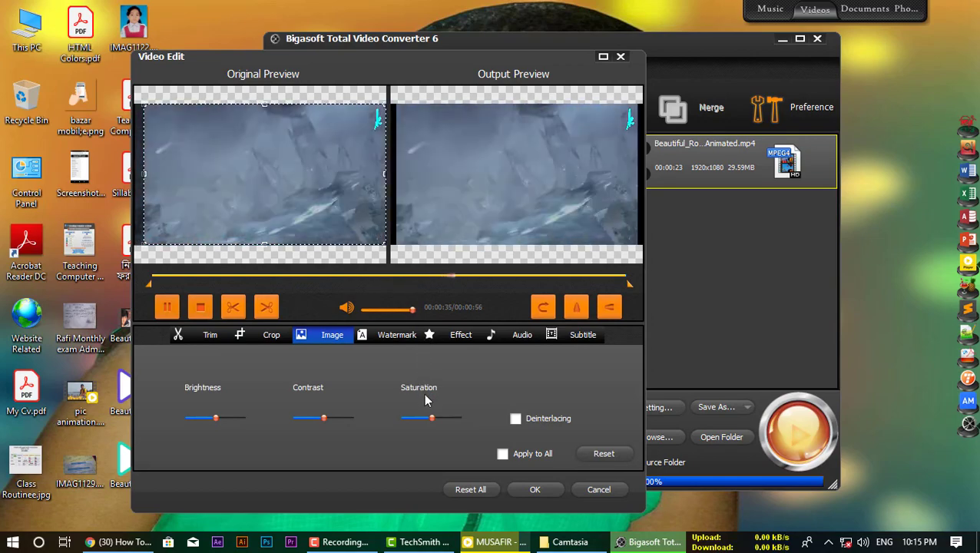
left_click_drag(432, 418, 450, 417)
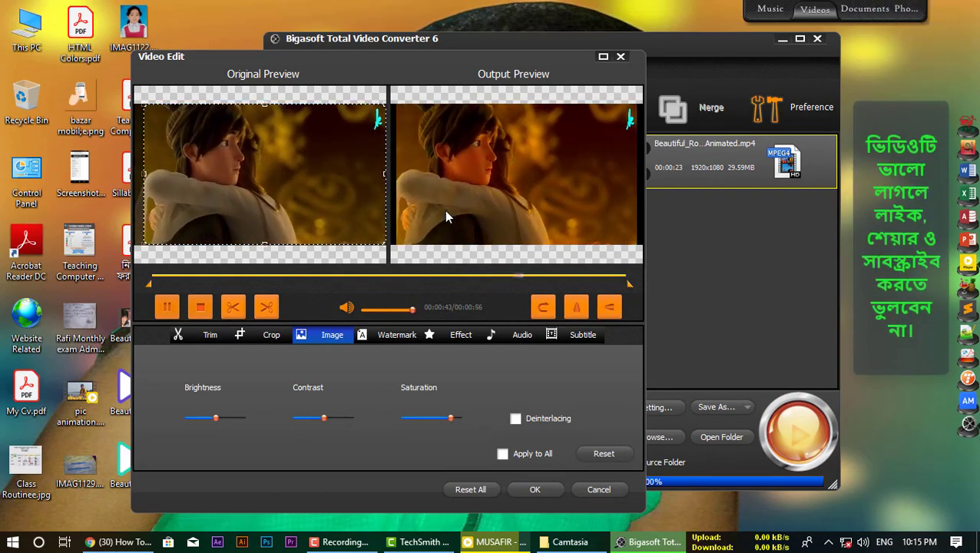
Enable a text watermark on the video and set its text to "Test Watermark"
left_click(396, 335)
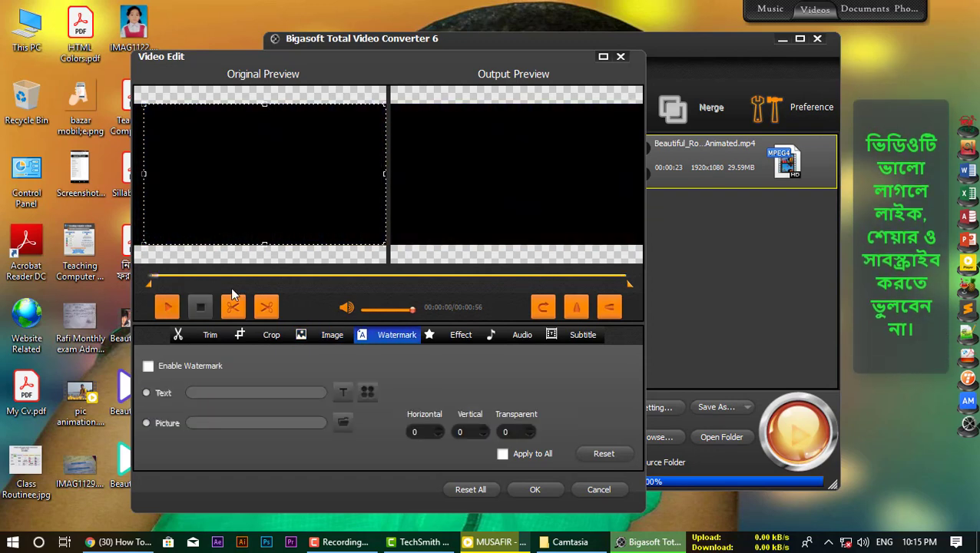
left_click(168, 308)
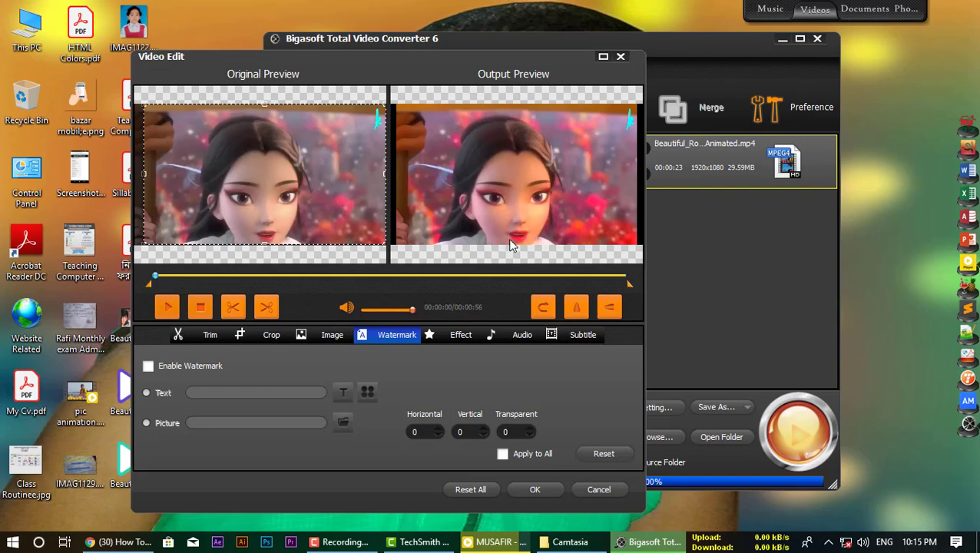
left_click(149, 367)
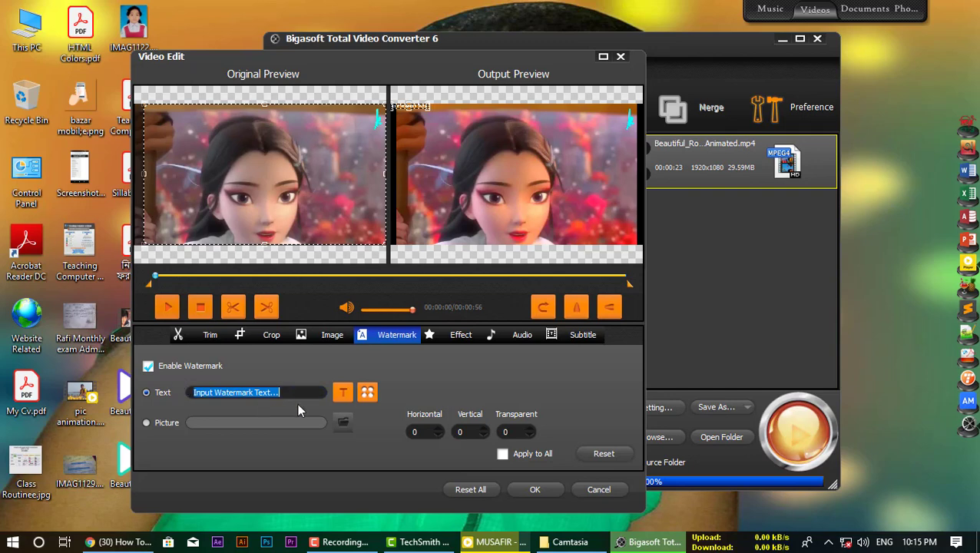
left_click_drag(291, 392, 130, 395)
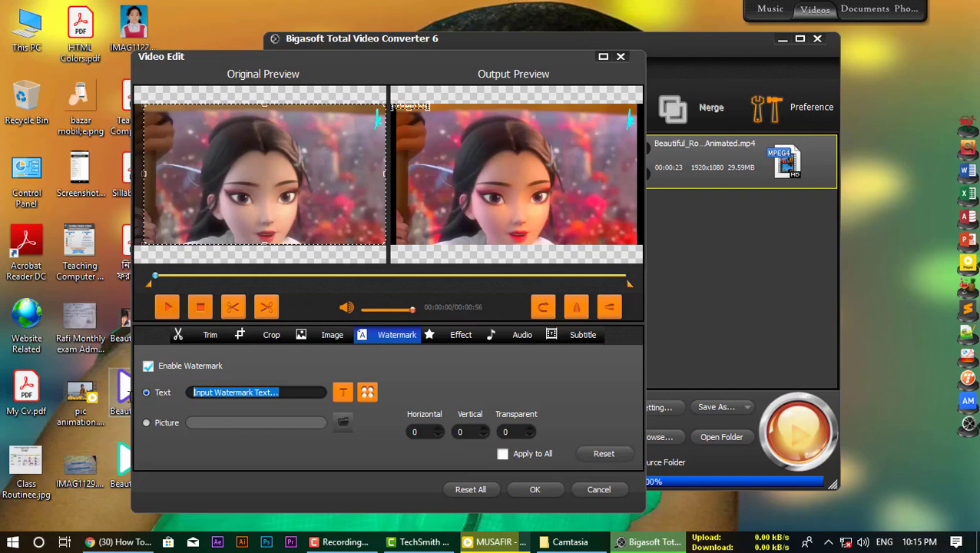
type("Test Watermark")
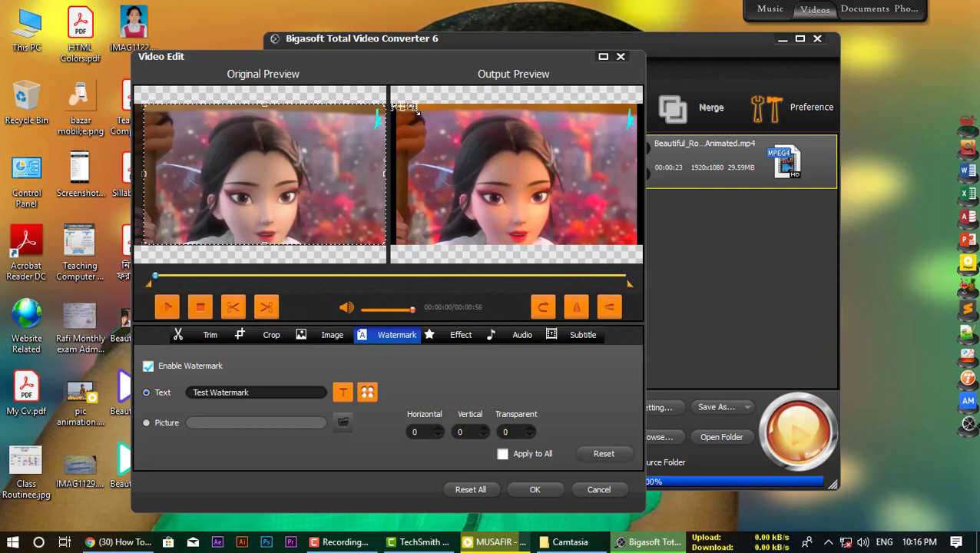
Enlarge the text watermark and place it along the frame's lower edge at about horizontal 60, vertical 965, and play the preview
left_click_drag(416, 110, 598, 232)
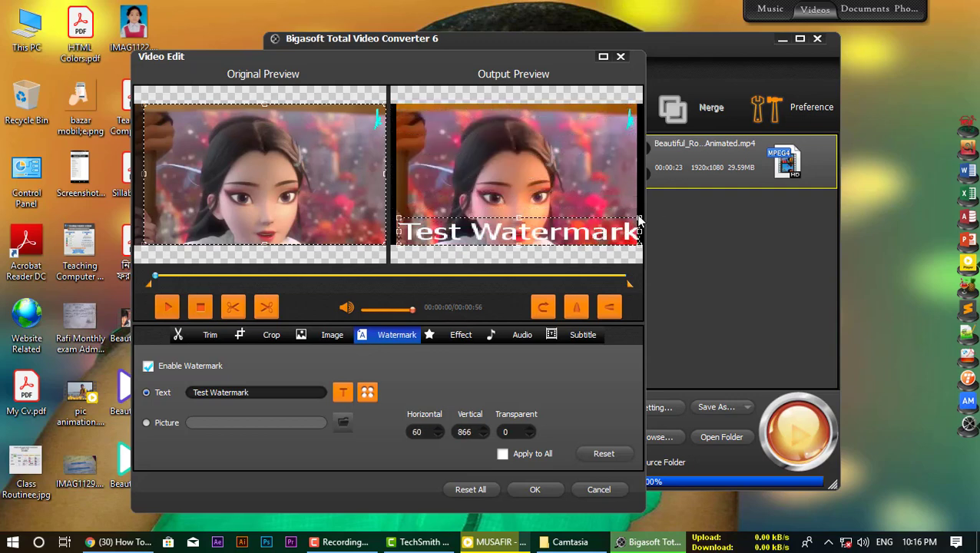
left_click_drag(639, 217, 600, 231)
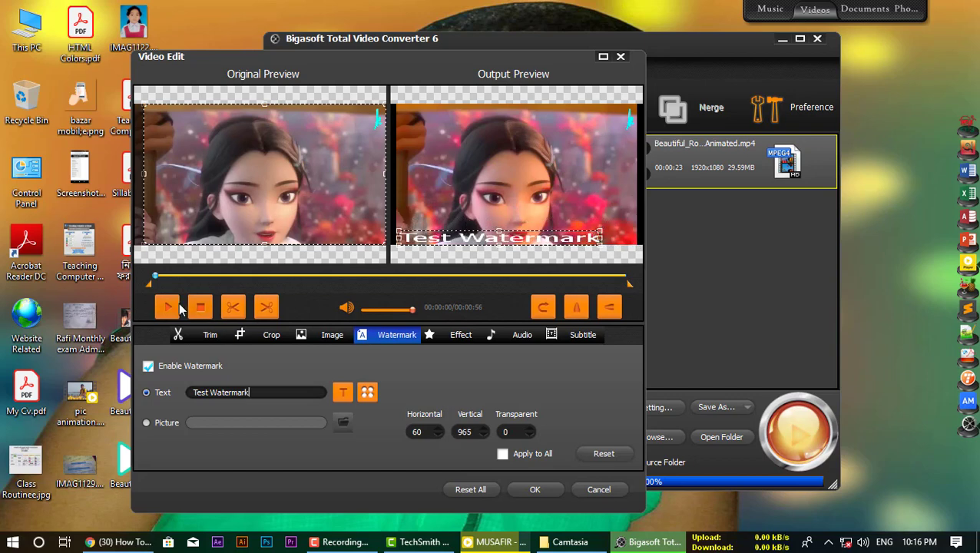
left_click(178, 307)
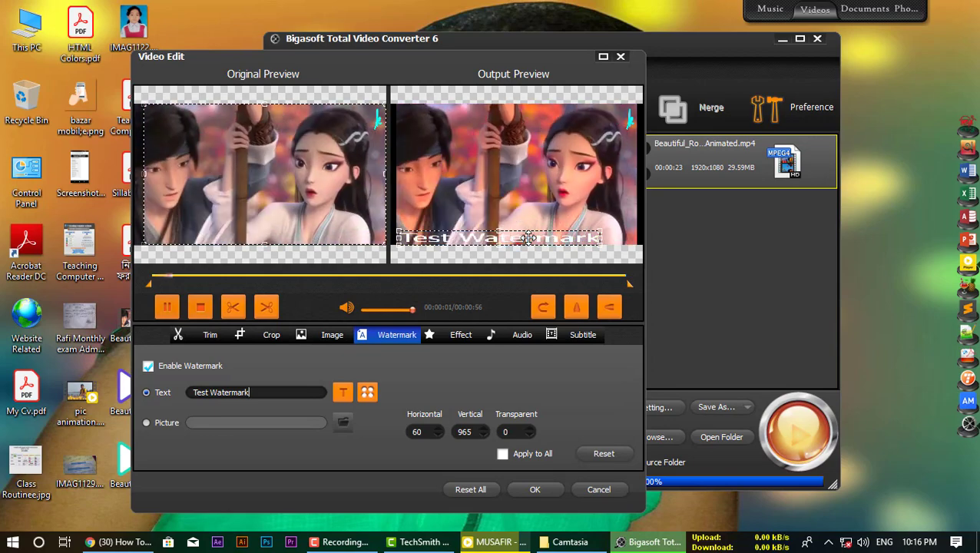
Switch to a picture watermark and load IMAG1122.jpg from the Desktop
left_click(163, 422)
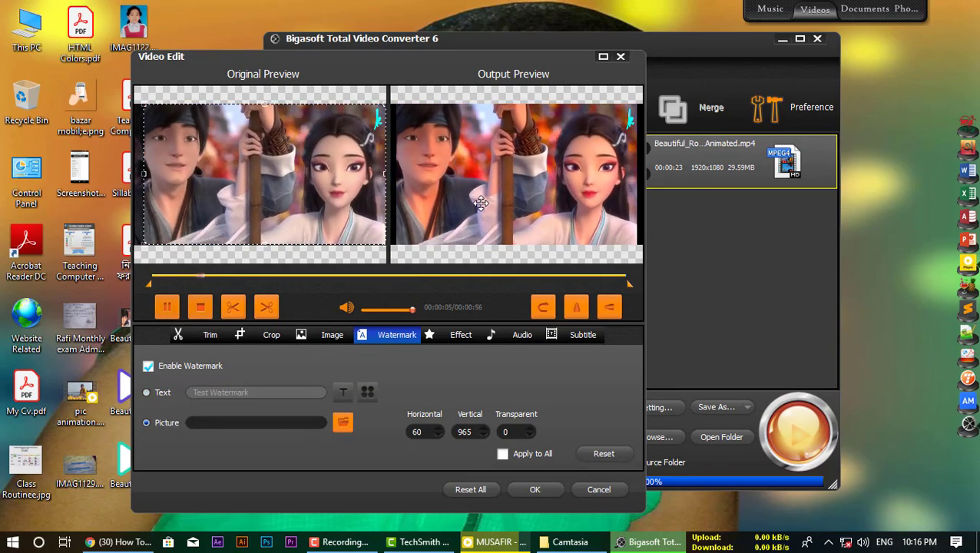
left_click(346, 423)
left_click(208, 175)
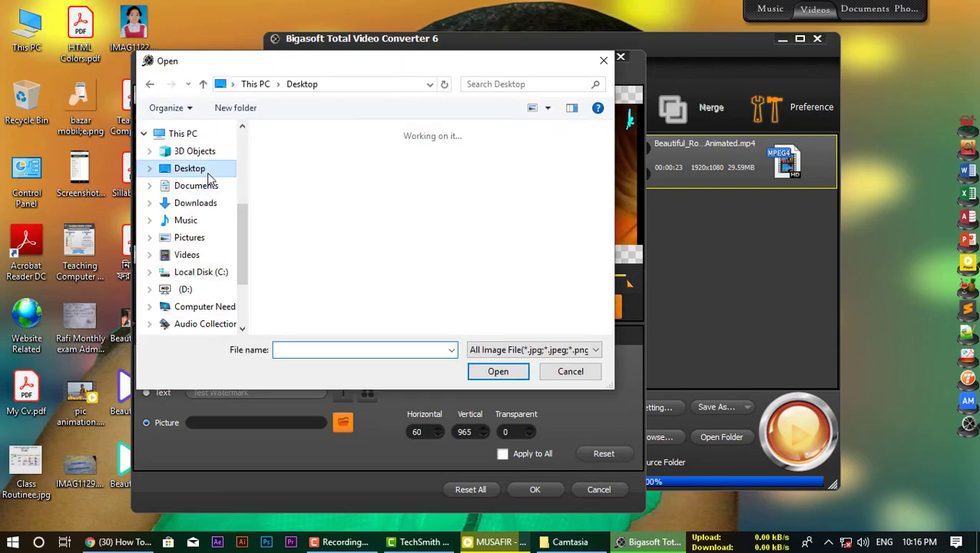
left_click(564, 181)
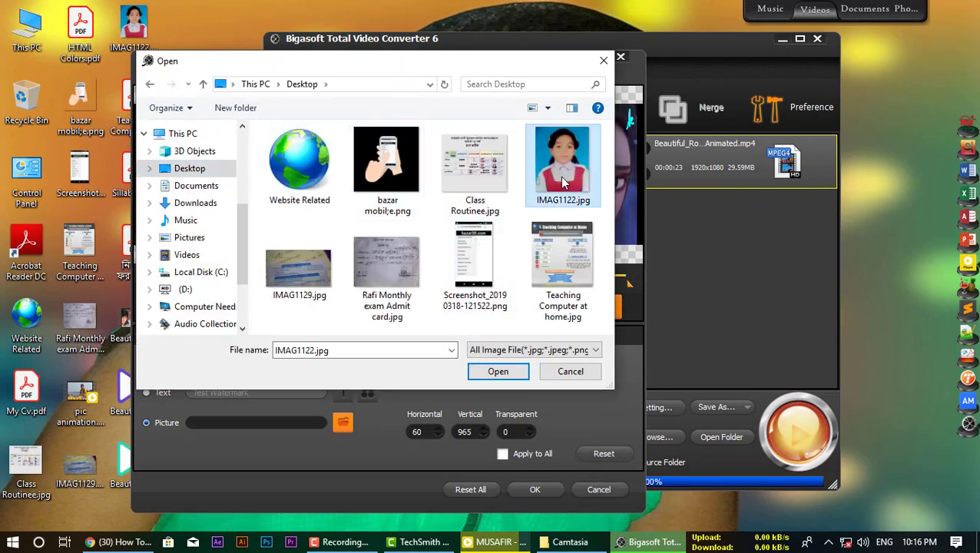
left_click(497, 371)
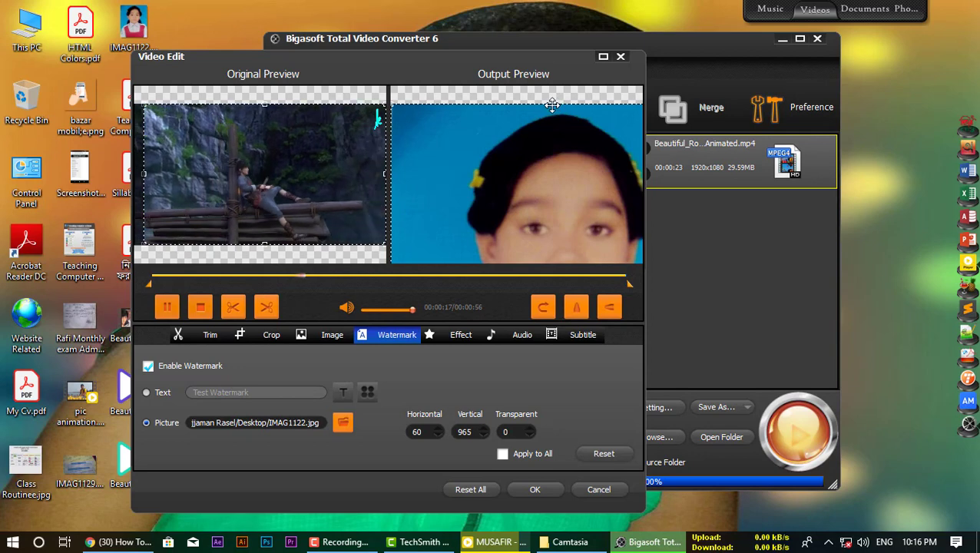
Shrink the picture watermark into the frame's lower-left corner at about horizontal 60, vertical 636, and set its transparency to 100
left_click_drag(520, 159, 464, 145)
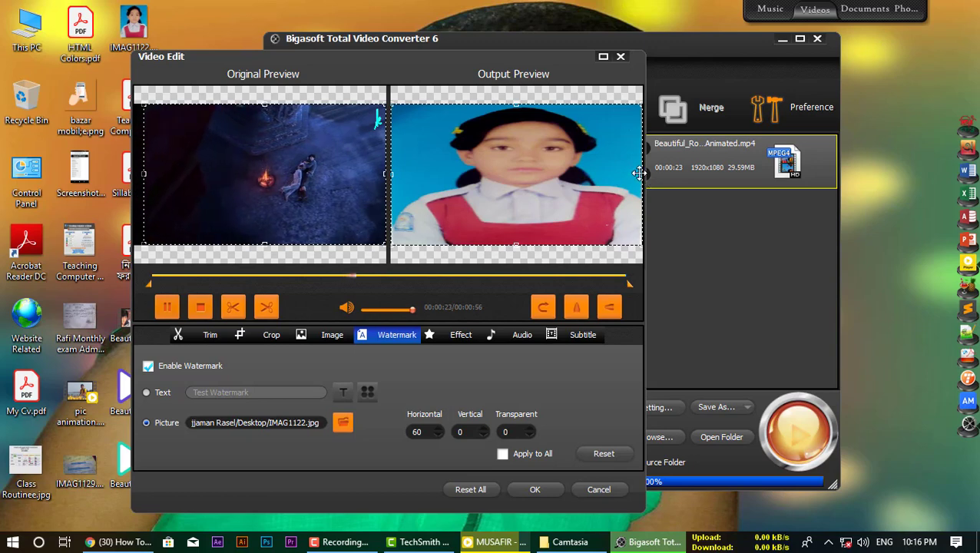
left_click_drag(639, 173, 492, 173)
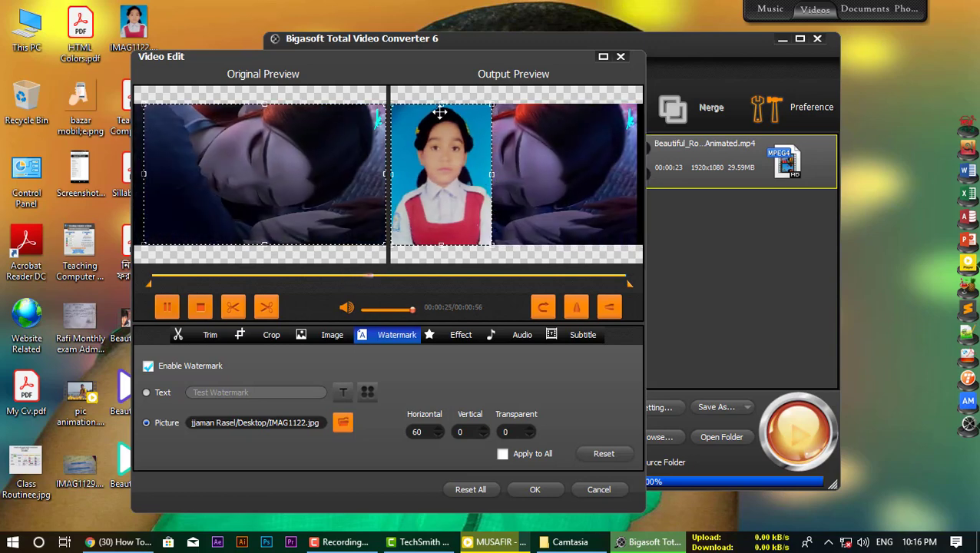
left_click_drag(440, 113, 441, 186)
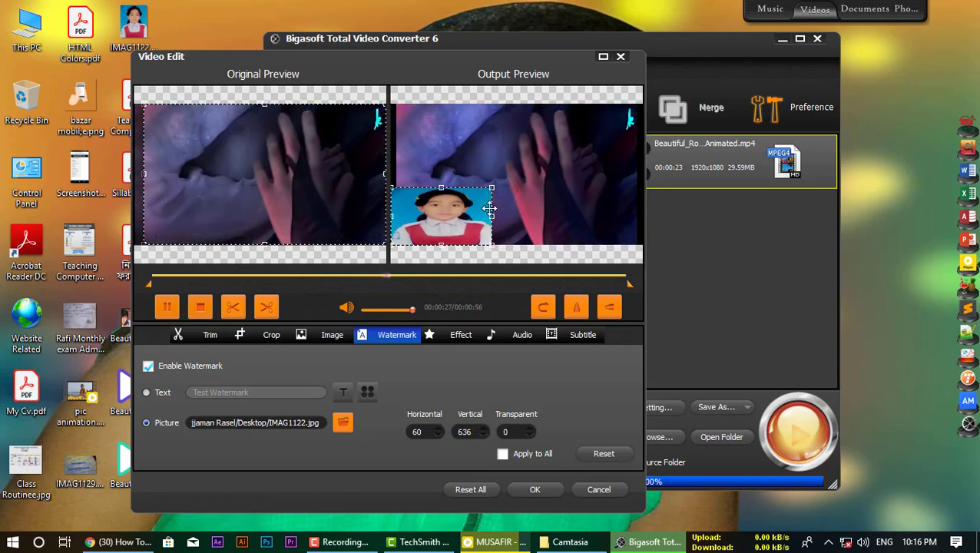
left_click_drag(490, 207, 470, 212)
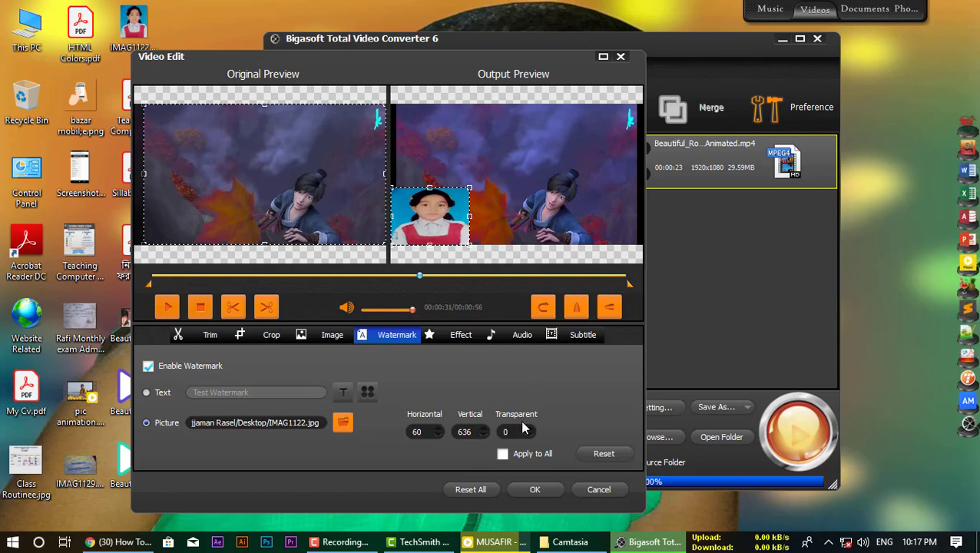
type("100")
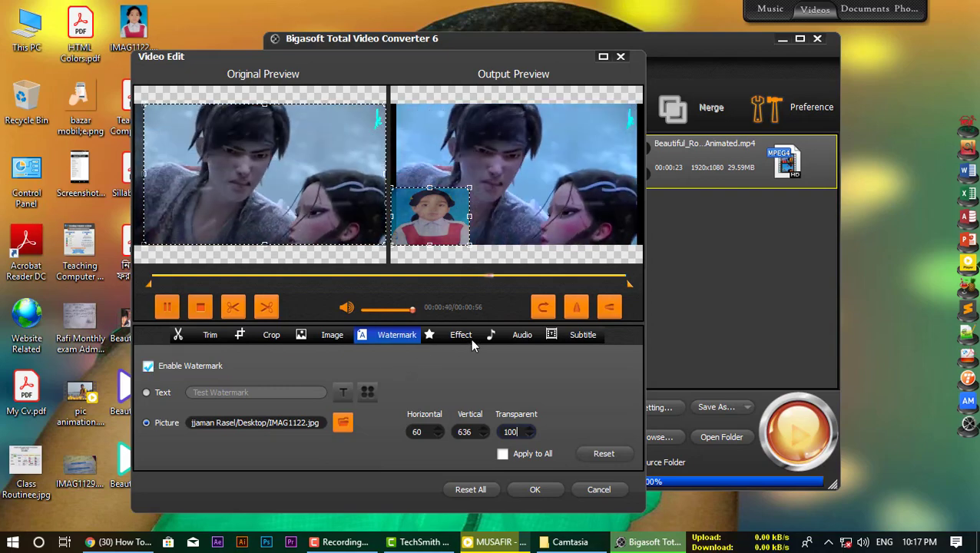
Apply the Black and White effect to the video and play the preview
left_click(469, 338)
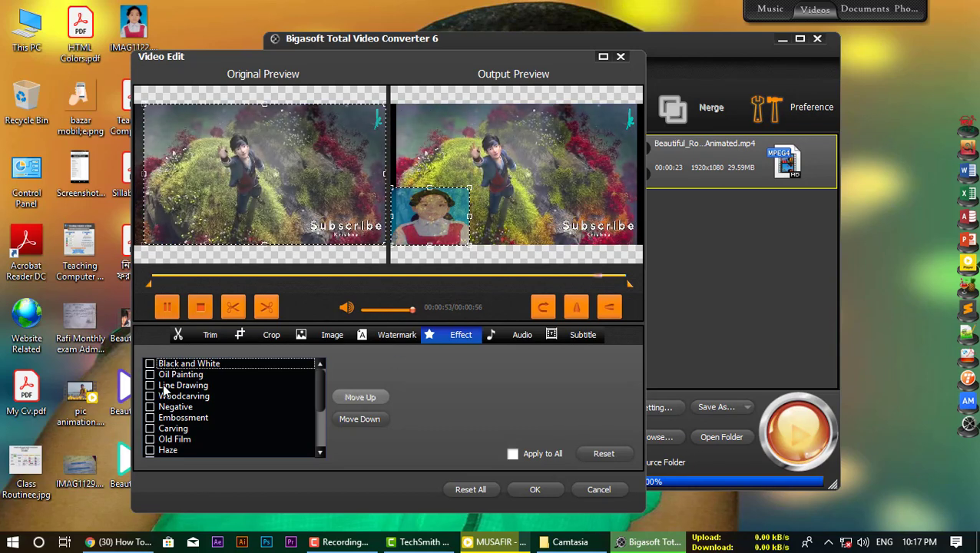
left_click(150, 366)
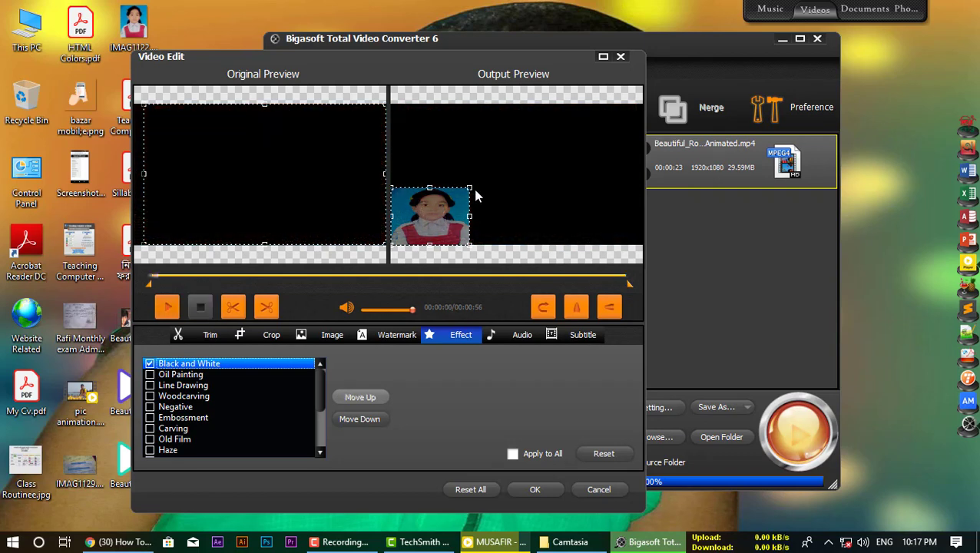
left_click(164, 313)
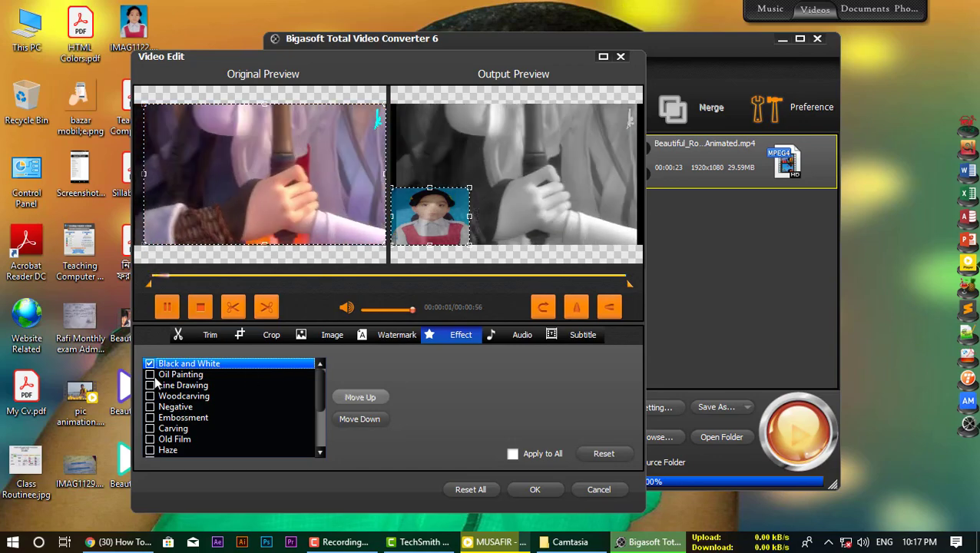
Try the Oil Painting, Line Drawing and Woodcarving effects, and clear every selected effect including Black and White
left_click(153, 375)
left_click(151, 386)
left_click(150, 397)
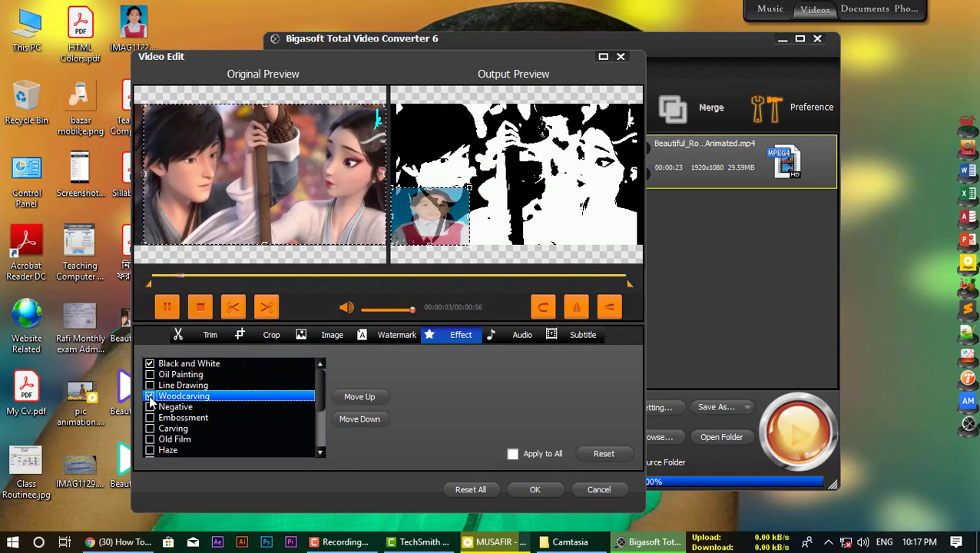
left_click(150, 397)
left_click(151, 364)
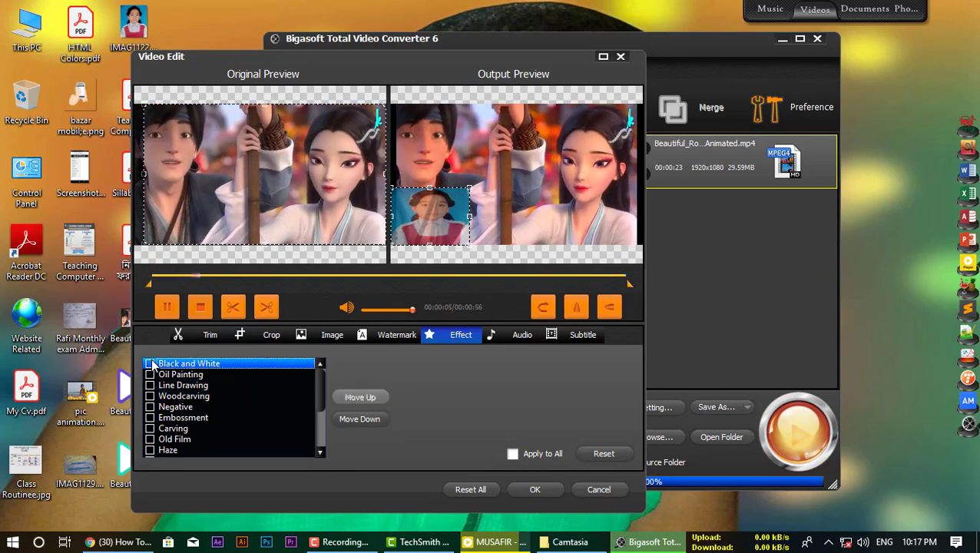
Review the video's audio track properties and subtitle style settings, pausing and resuming the preview playback
left_click(508, 336)
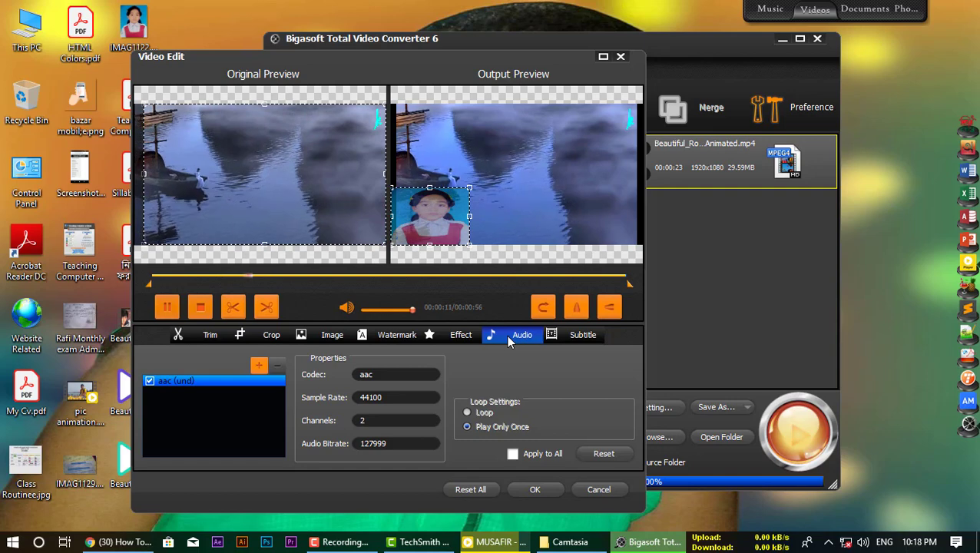
left_click(560, 338)
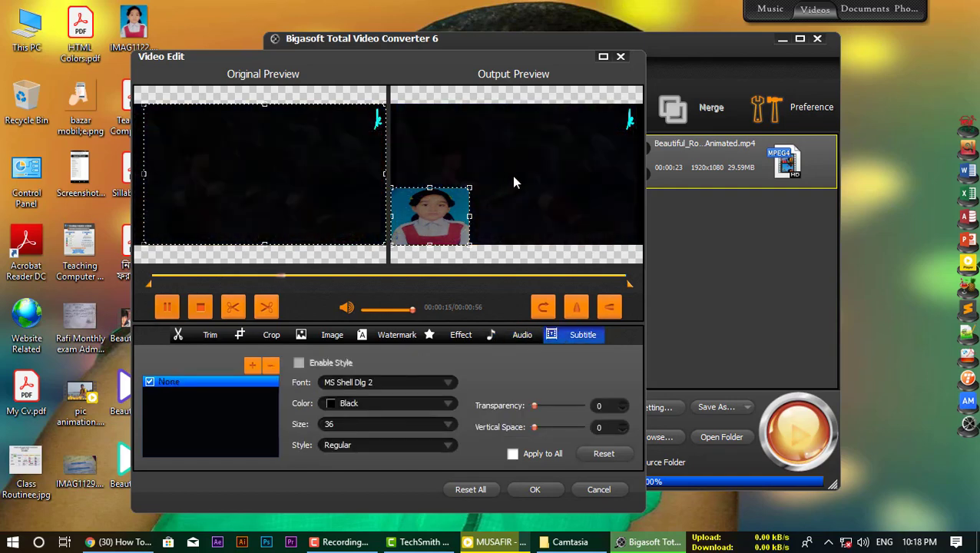
left_click(166, 307)
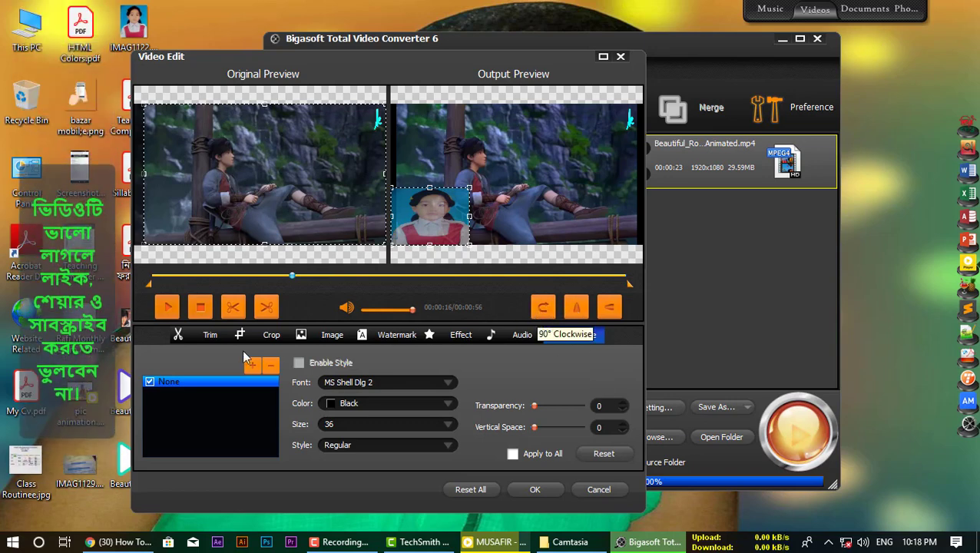
left_click(165, 309)
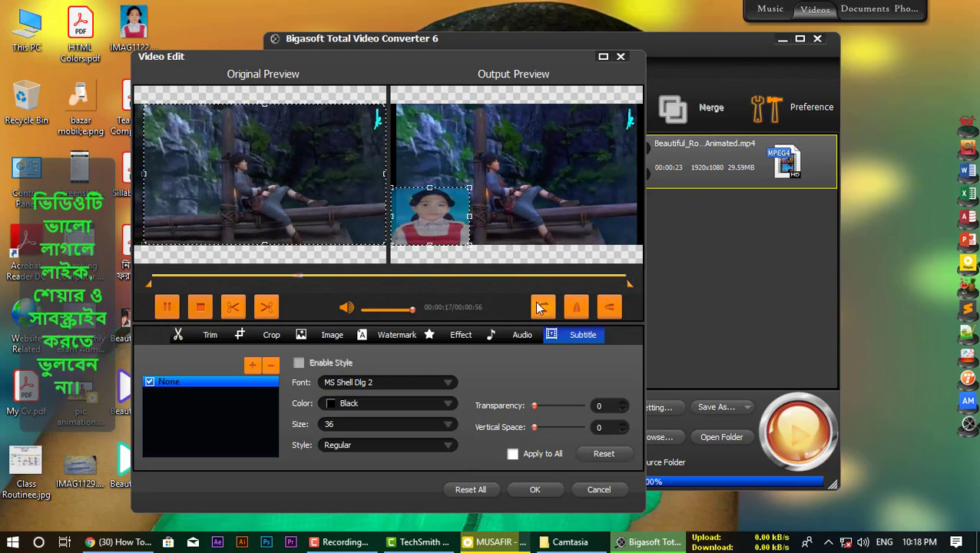
Try rotating the video 90° clockwise twice and flipping it in the output preview
left_click(543, 308)
left_click(543, 307)
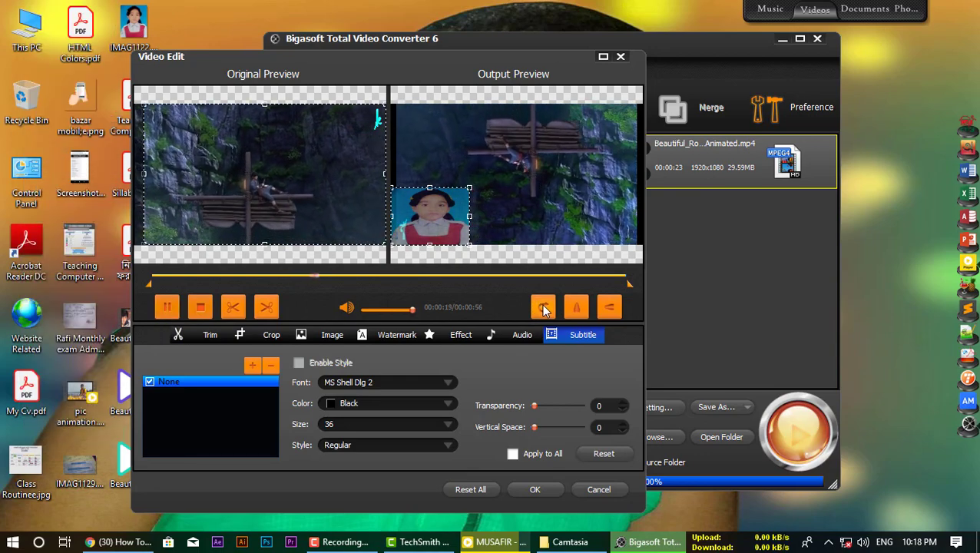
left_click(608, 308)
left_click(609, 308)
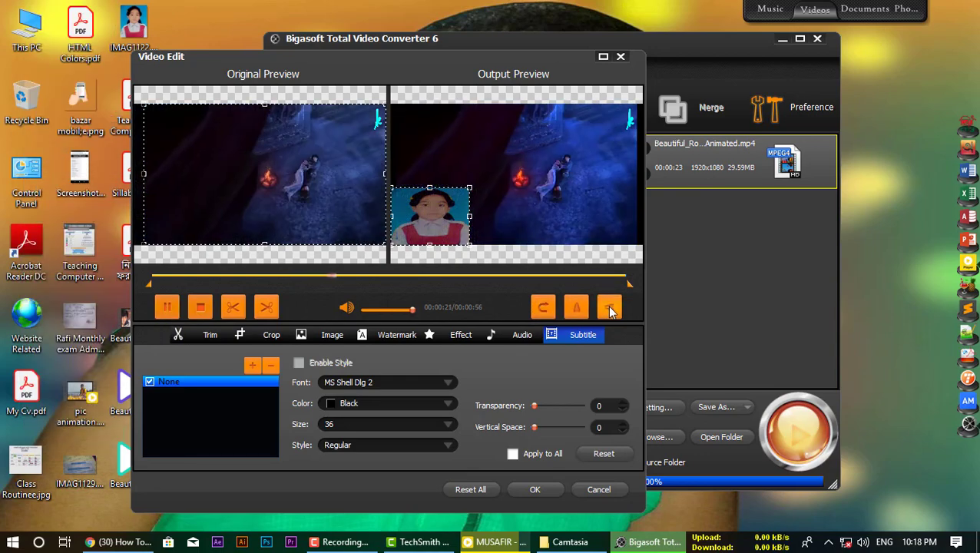
Pause the preview and move the Video Edit window aside to uncover more of the converter's main window
key("space")
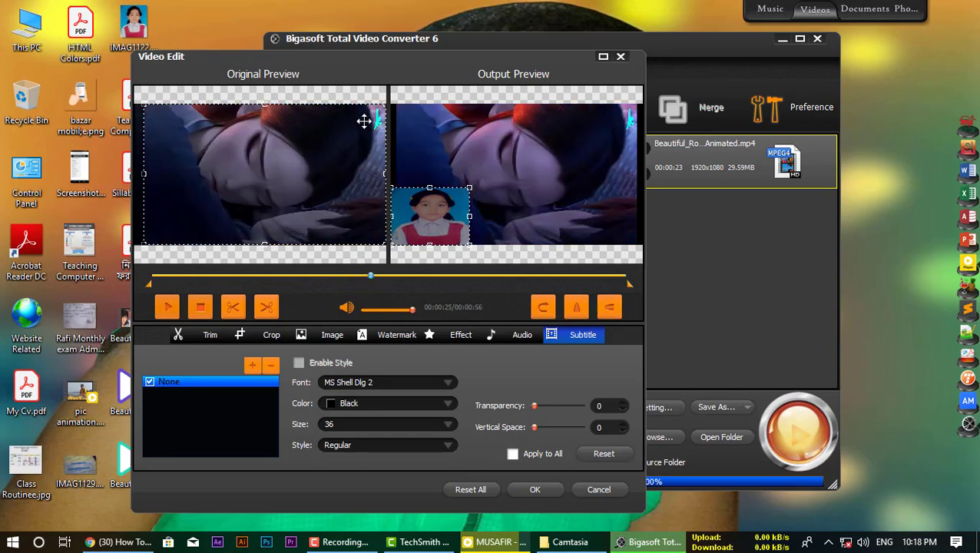
left_click_drag(407, 69, 350, 56)
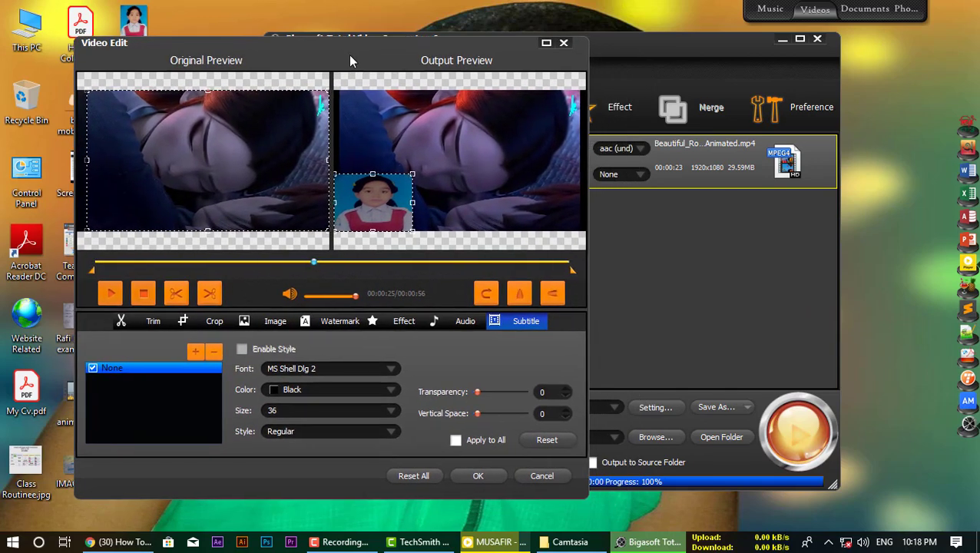